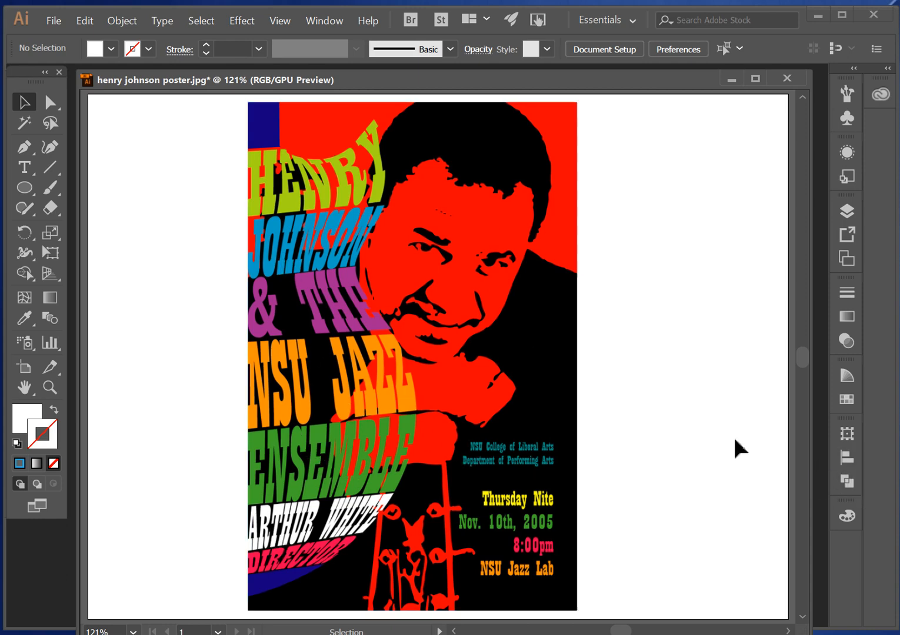
# - Minimize the poster document and activate the Ellipse tool with a black fill and no stroke
pyautogui.click(732, 79)
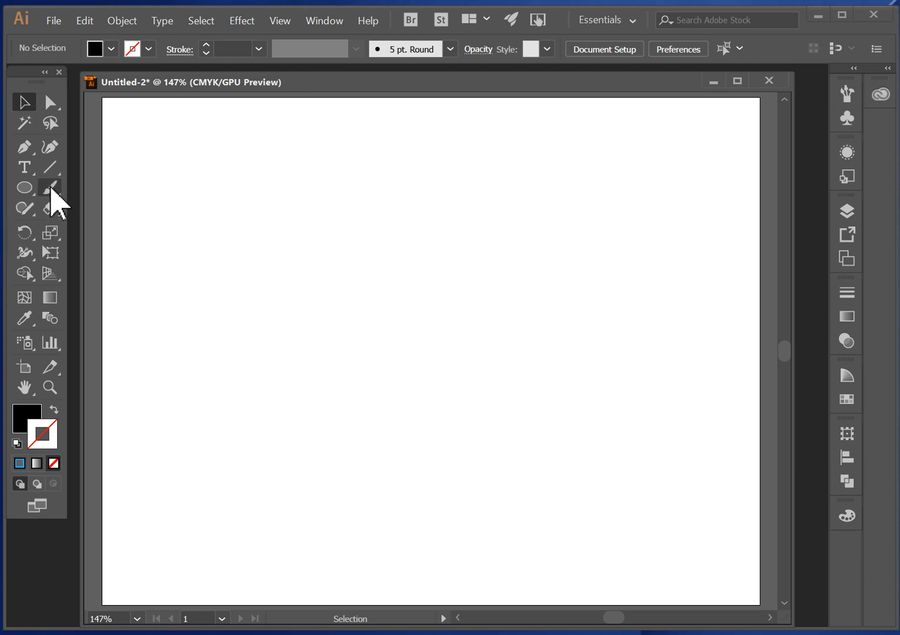
pyautogui.click(26, 189)
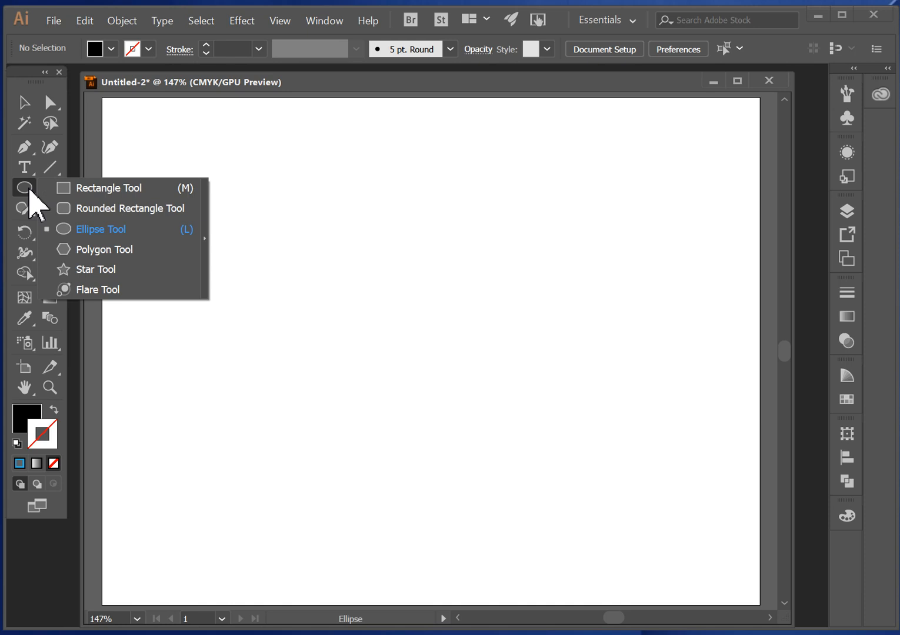
pyautogui.click(134, 229)
pyautogui.click(33, 417)
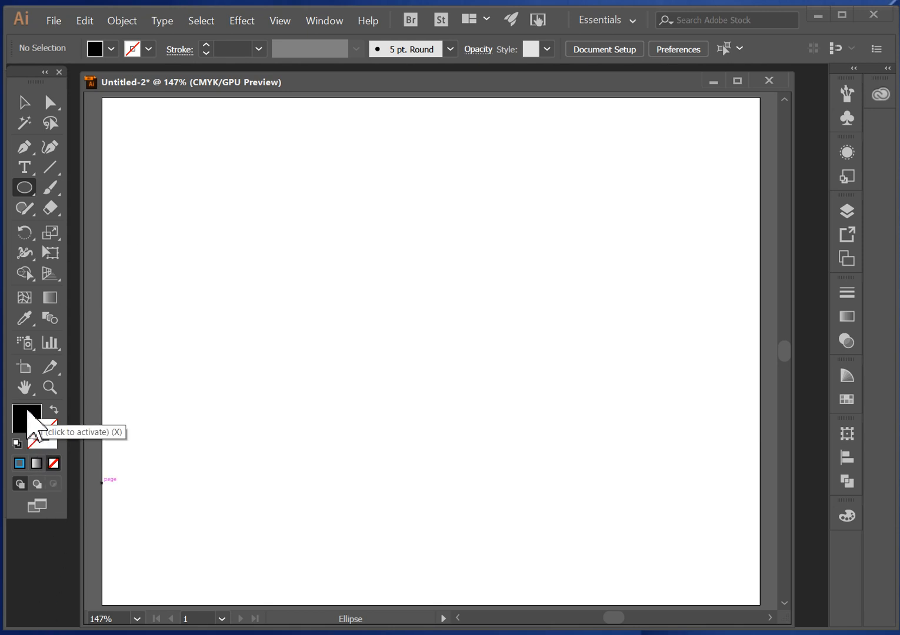
pyautogui.click(47, 429)
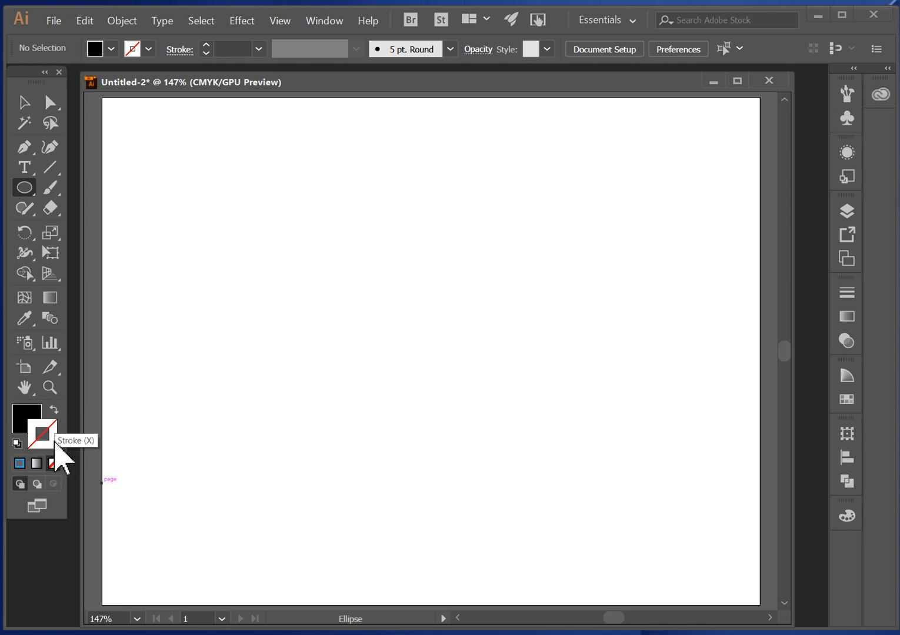
pyautogui.click(34, 418)
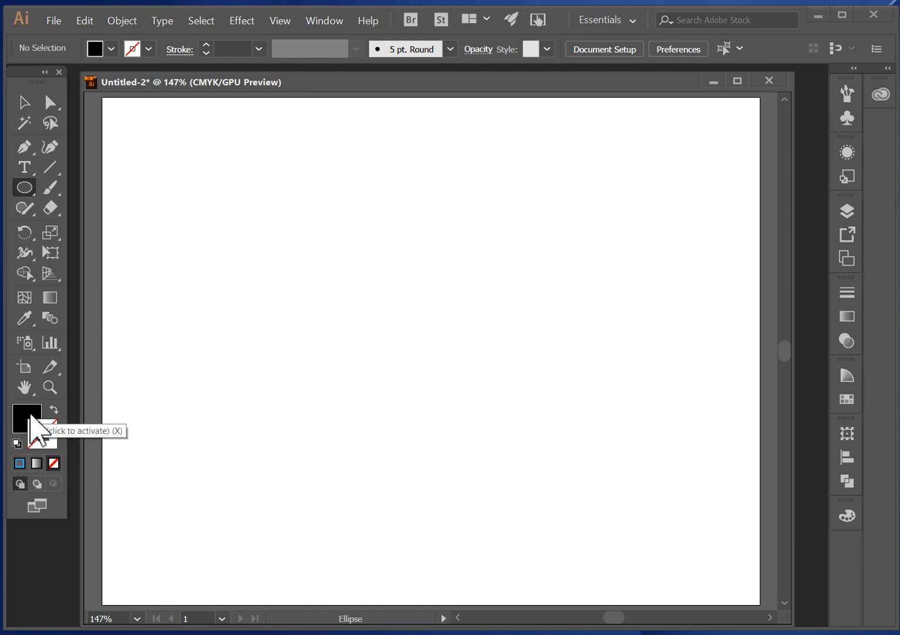
pyautogui.click(52, 434)
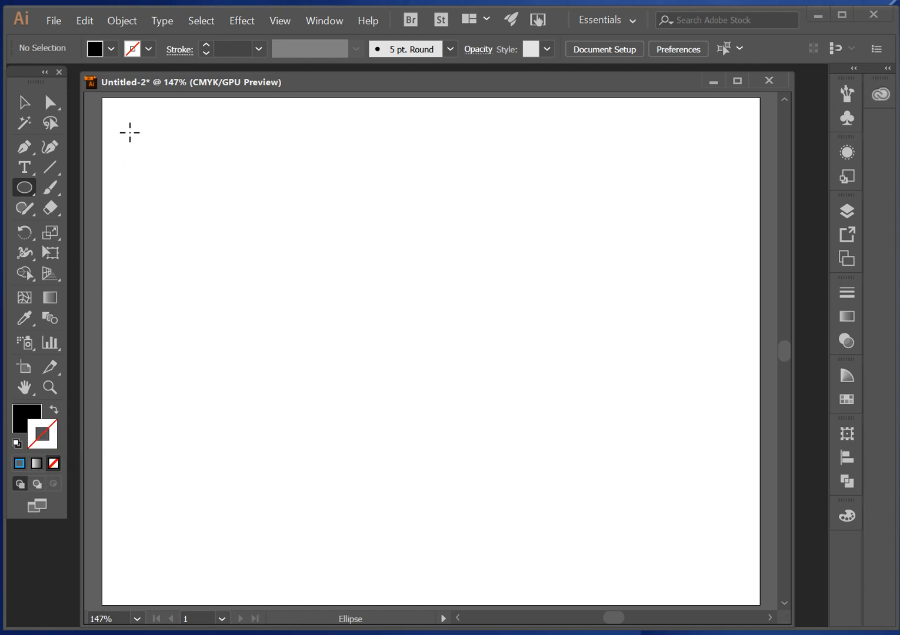
pyautogui.click(152, 47)
# - Create a black circle 4 in wide and 4 in high on the blank artboard
pyautogui.click(416, 337)
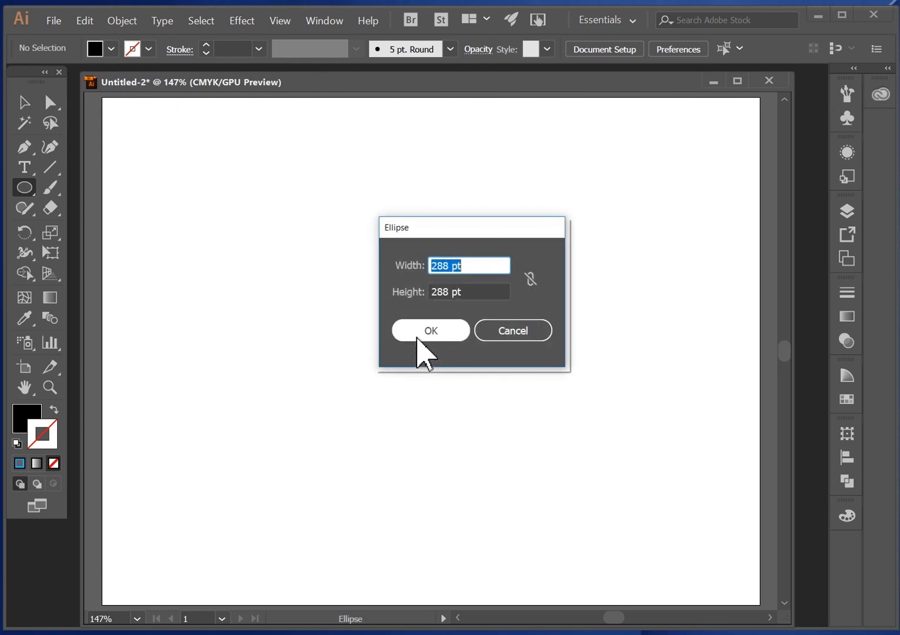
pyautogui.write('4 in')
pyautogui.press('Tab')
pyautogui.write('4 in')
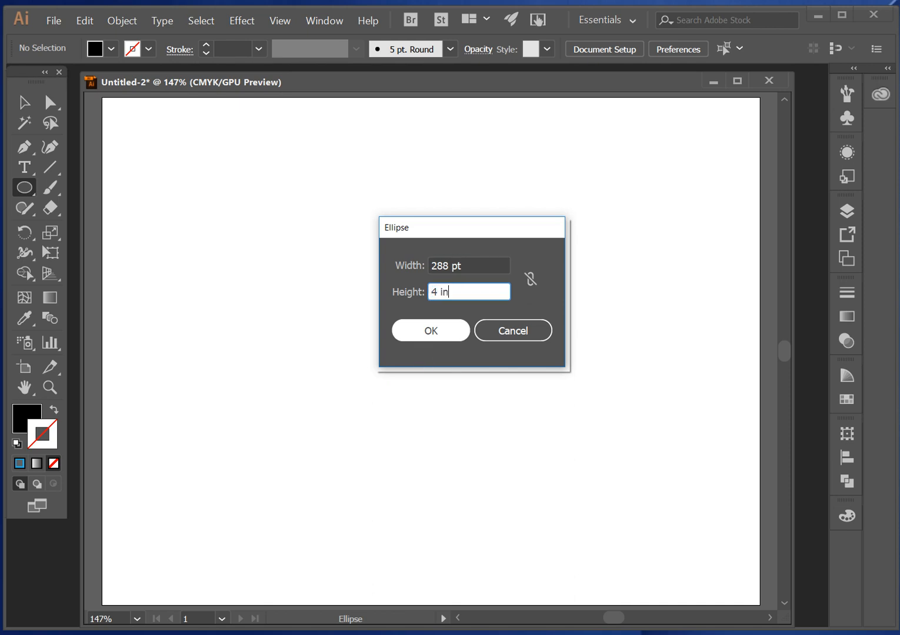
pyautogui.press('Return')
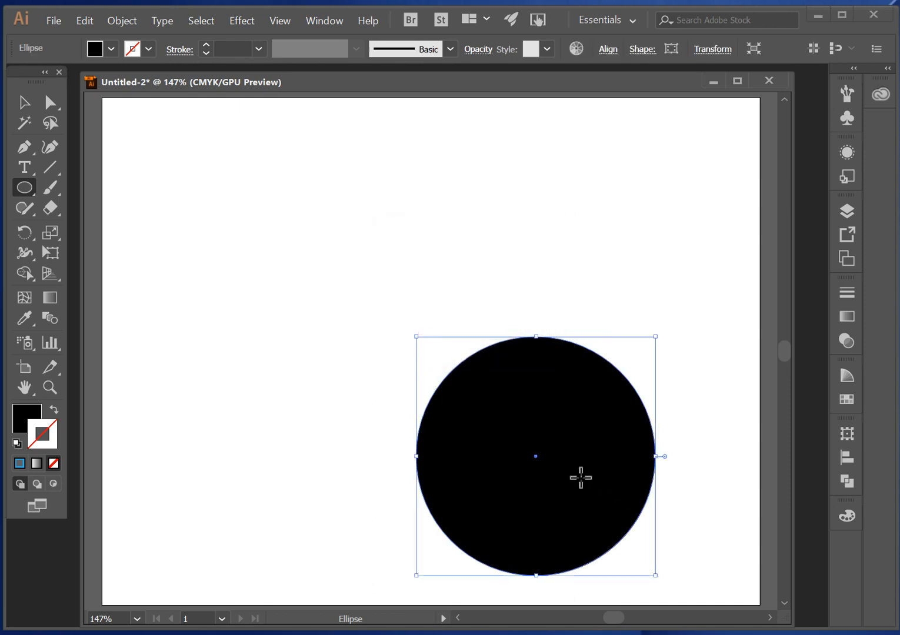
# - Move the black circle to the middle of the artboard and deselect it
pyautogui.moveTo(536, 456); pyautogui.dragTo(426, 331)
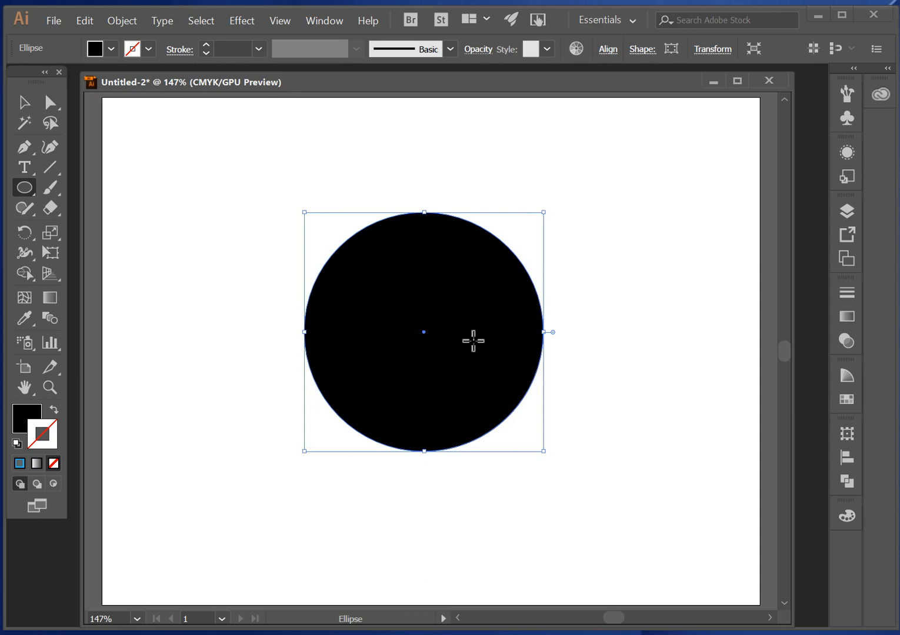
pyautogui.press('ctrl')
pyautogui.keyDown('ctrl'); pyautogui.click(271, 283); pyautogui.keyUp('ctrl')
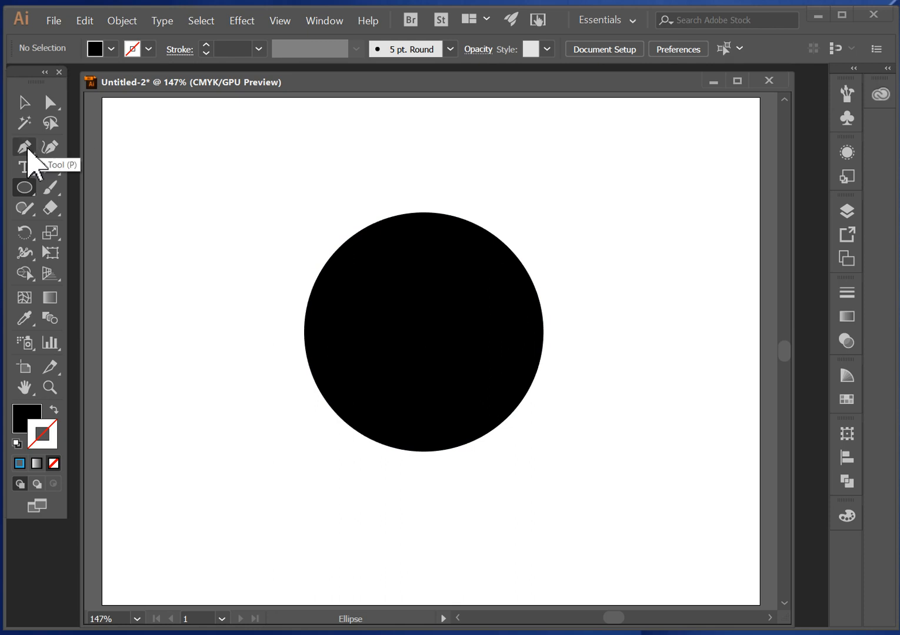
# - Set up the Pen tool with a light blue 6 pt stroke and no fill
pyautogui.click(27, 149)
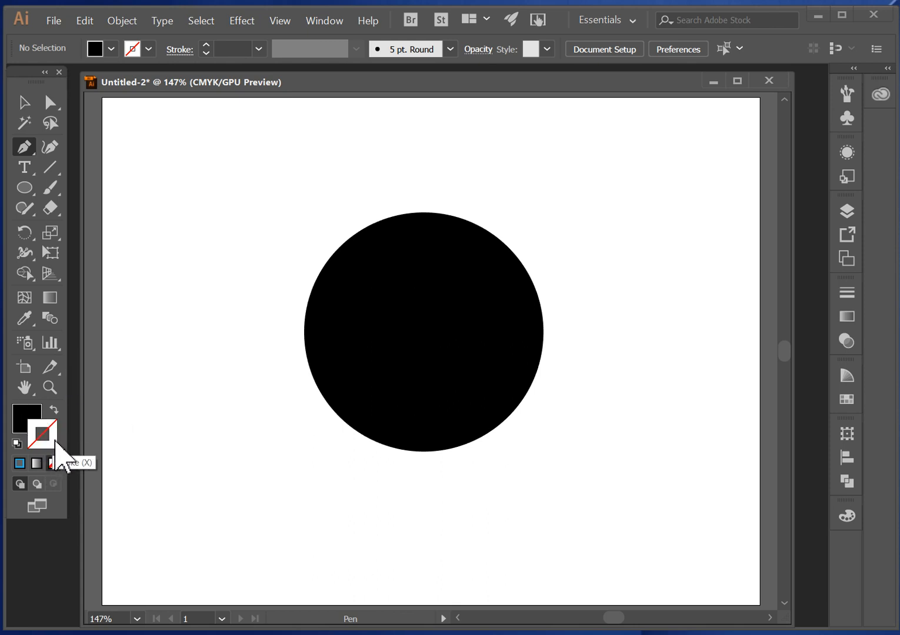
pyautogui.click(149, 49)
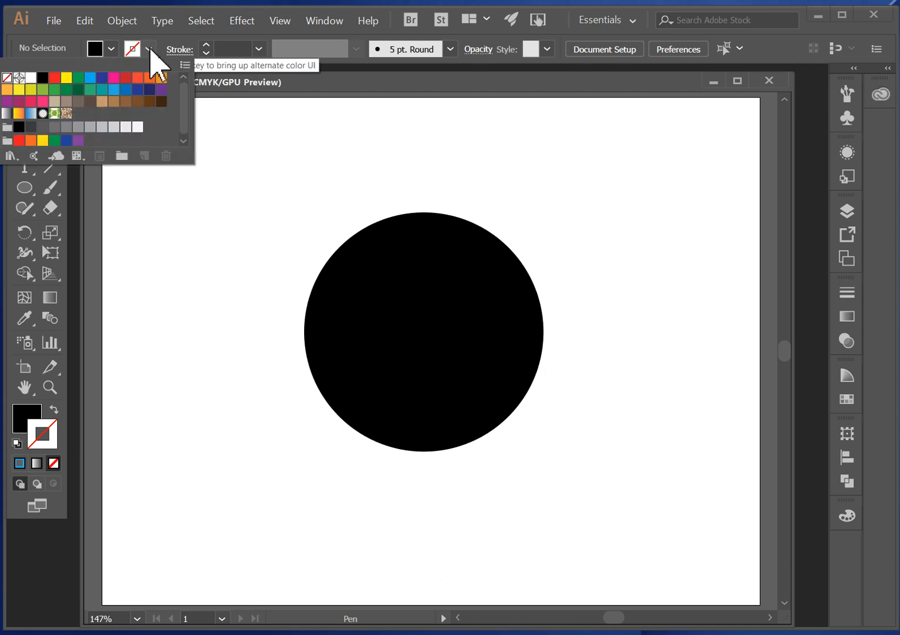
pyautogui.click(115, 90)
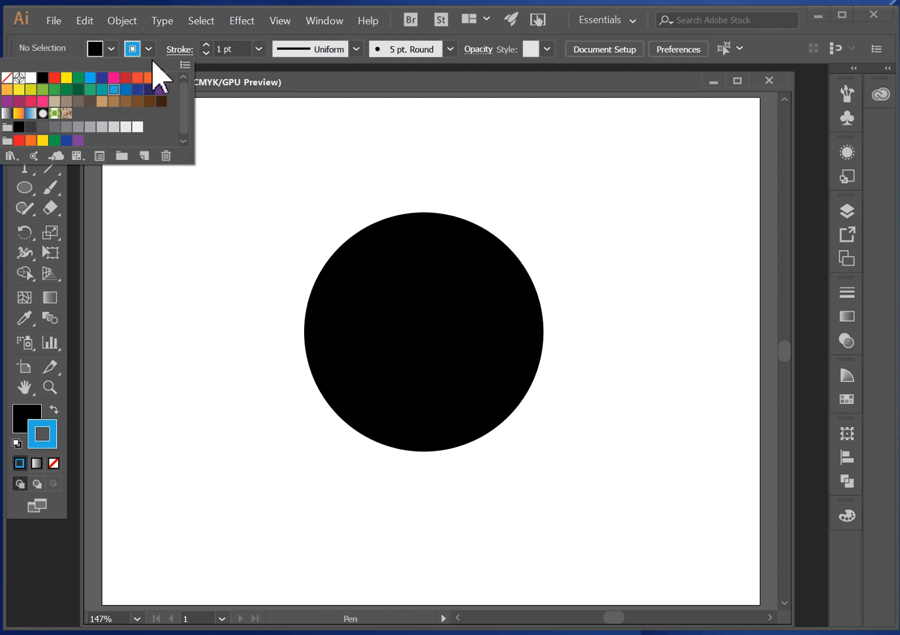
pyautogui.click(207, 44)
pyautogui.click(207, 44)
pyautogui.click(207, 44)
pyautogui.click(207, 44)
pyautogui.click(207, 44)
pyautogui.click(111, 50)
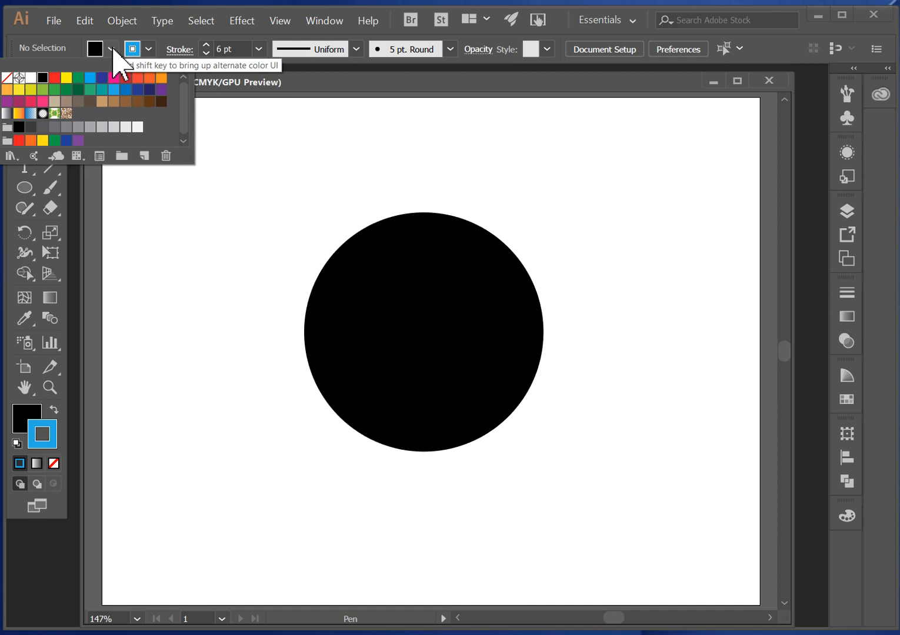
pyautogui.click(7, 78)
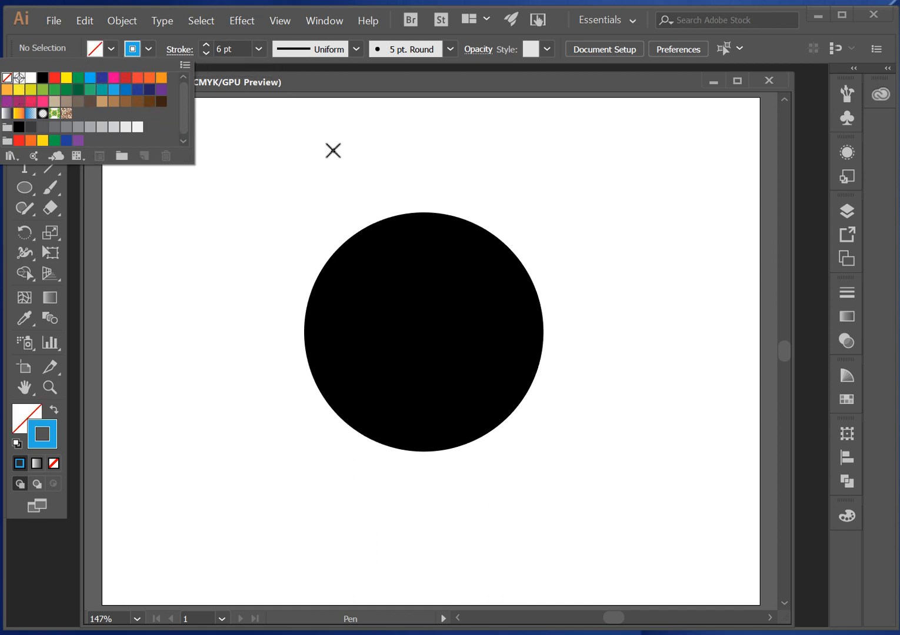
pyautogui.click(432, 88)
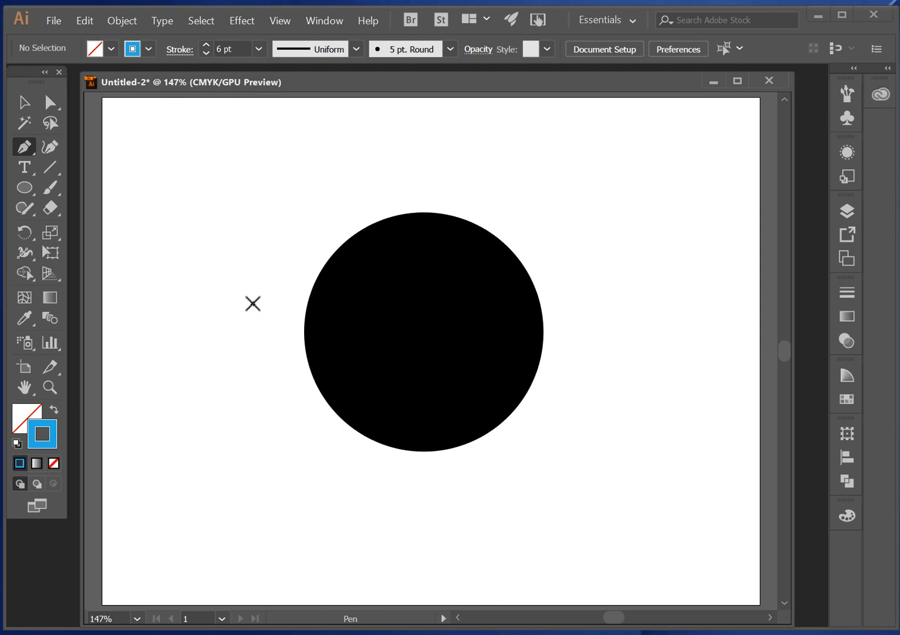
# - Draw an open S-shaped path across the circle's upper half, with two segments spanning about 203 pt and 217 pt, and deselect it
pyautogui.click(253, 297)
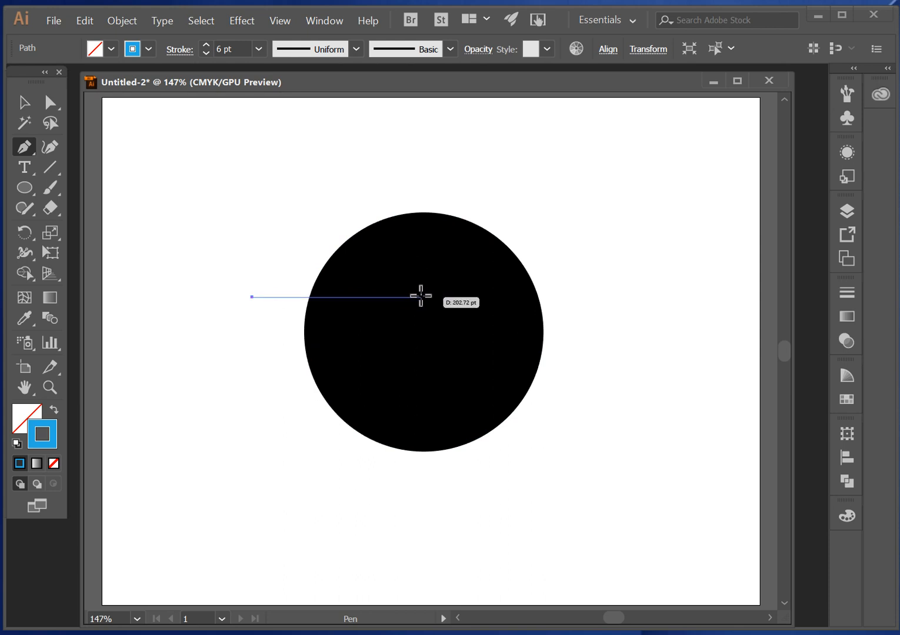
pyautogui.moveTo(420, 296); pyautogui.dragTo(505, 337)
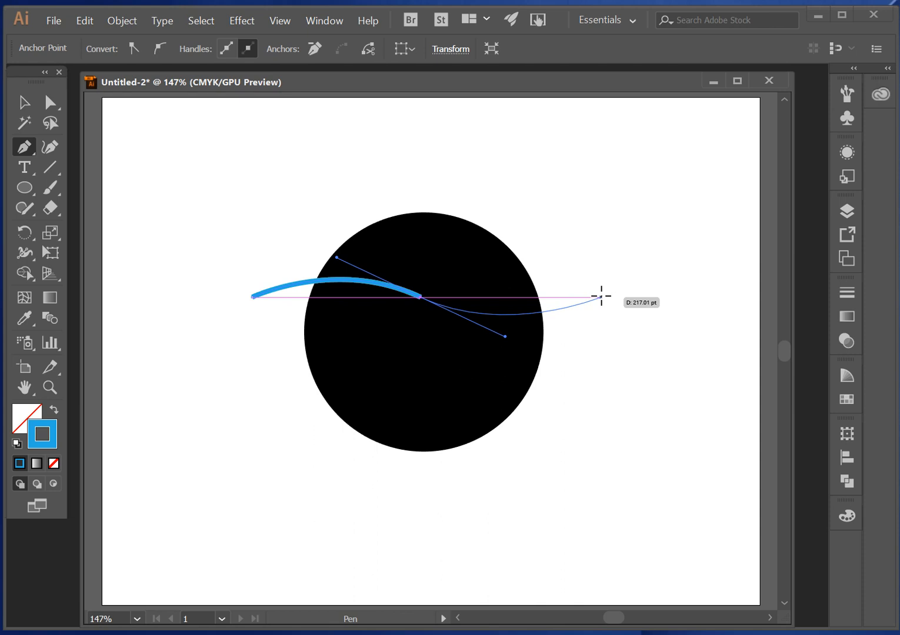
pyautogui.click(601, 296)
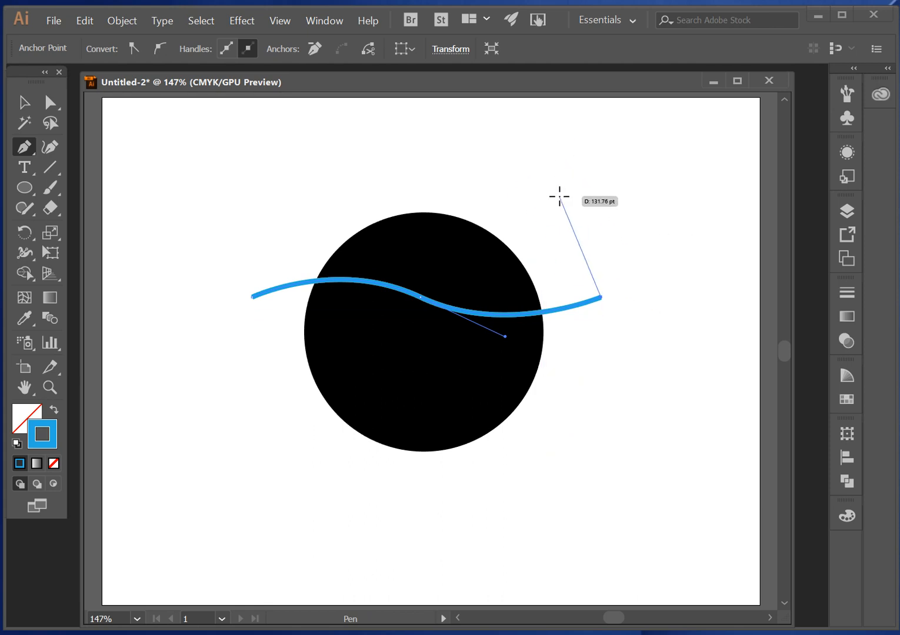
pyautogui.keyDown('ctrl'); pyautogui.click(611, 271); pyautogui.keyUp('ctrl')
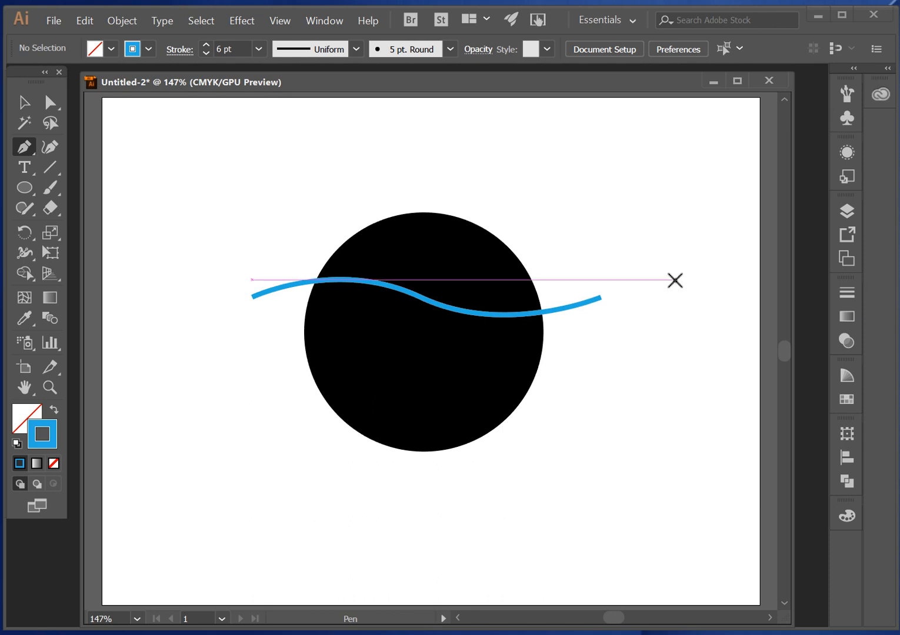
# - Move the wavy line slightly up and duplicate it straight down across the lower part of the circle
pyautogui.scroll(-1, 675, 280)
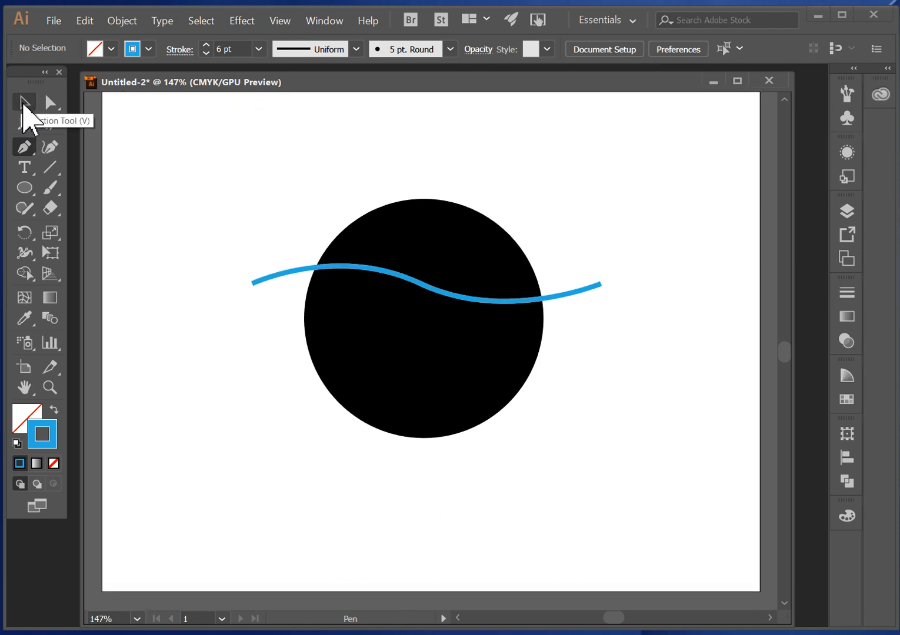
pyautogui.click(24, 104)
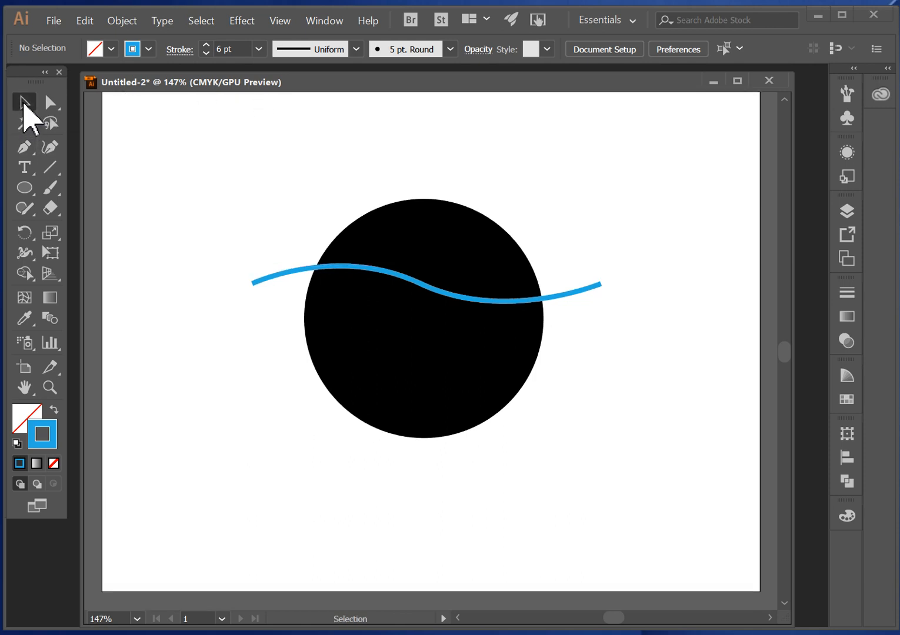
pyautogui.click(292, 272)
pyautogui.moveTo(291, 269); pyautogui.dragTo(292, 255)
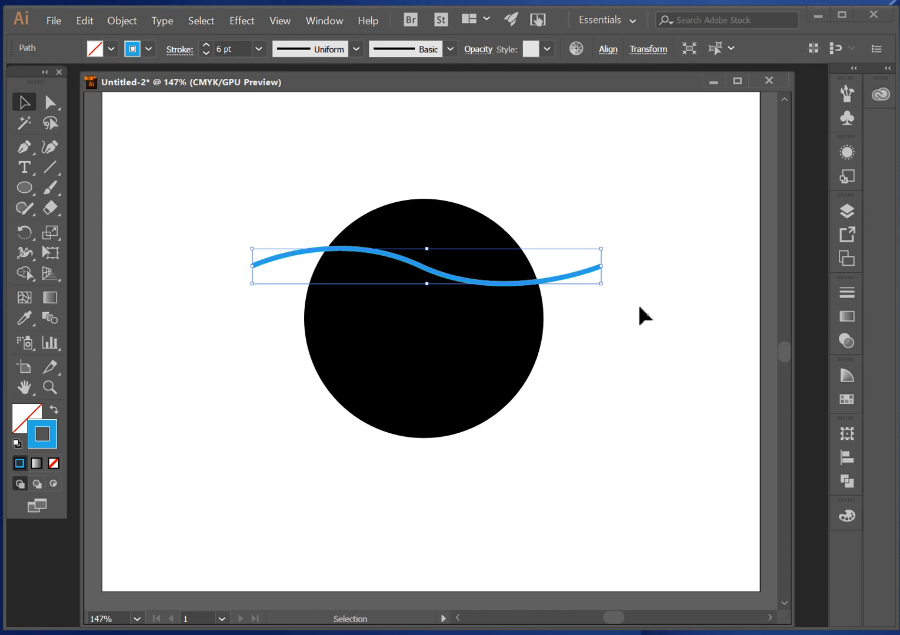
pyautogui.press('alt')
pyautogui.moveTo(573, 276); pyautogui.dragTo(573, 372)
# - Nudge the upper wavy line slightly down toward the lower one and deselect it
pyautogui.click(571, 277)
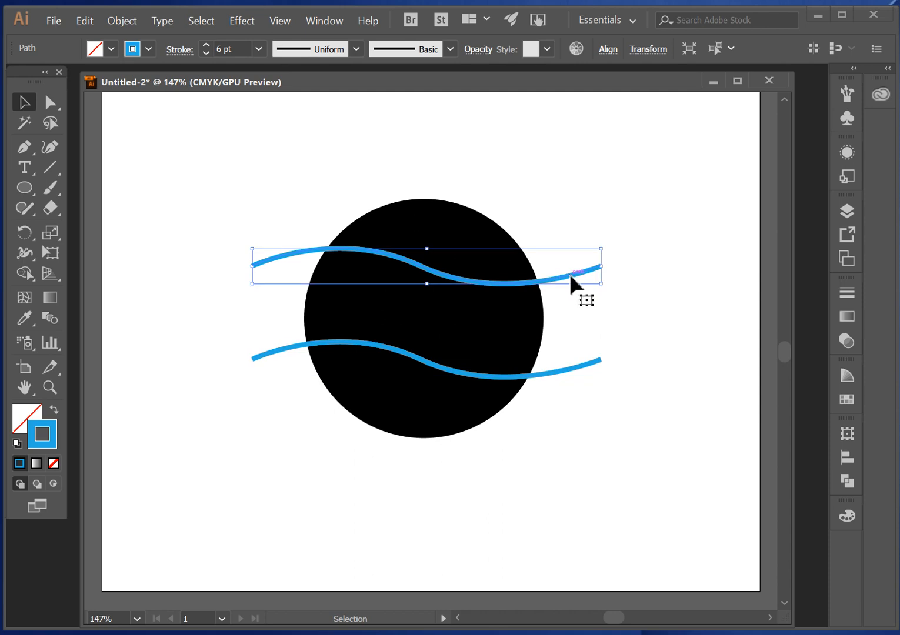
pyautogui.press('Down')
pyautogui.press('Down')
pyautogui.press('Down')
pyautogui.press('Down')
pyautogui.press('Down')
pyautogui.press('Down')
pyautogui.press('Down')
pyautogui.press('Down')
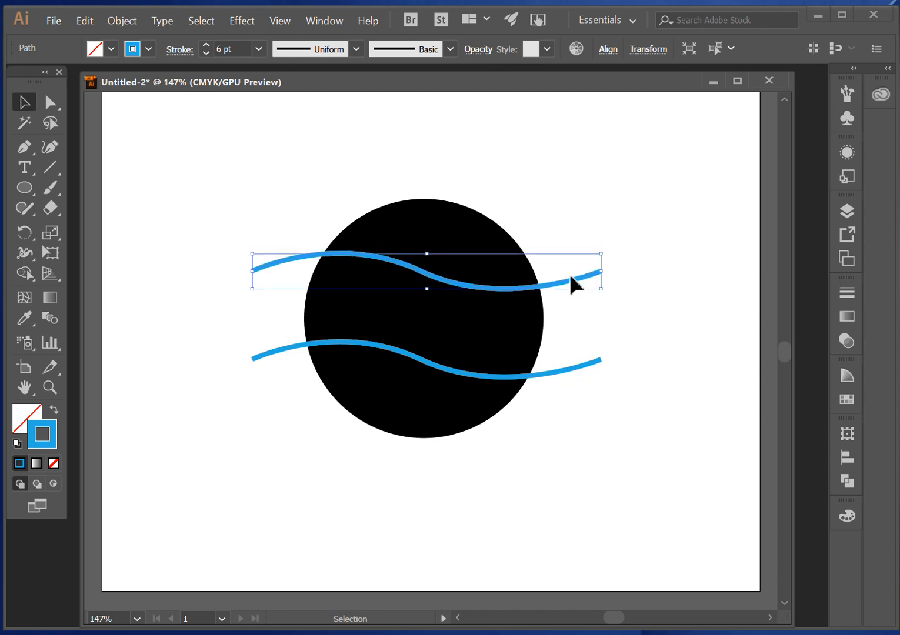
pyautogui.press('Down')
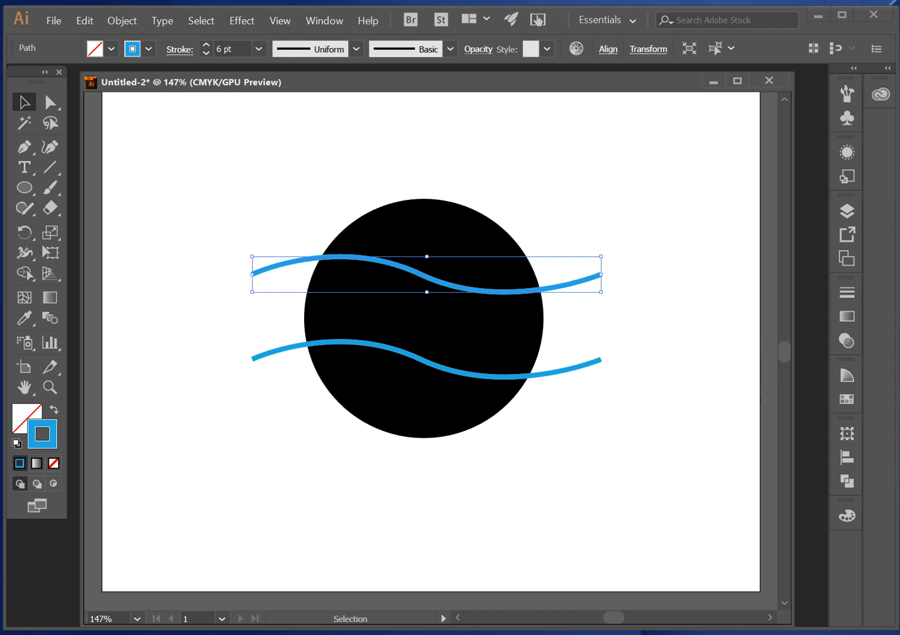
pyautogui.click(199, 270)
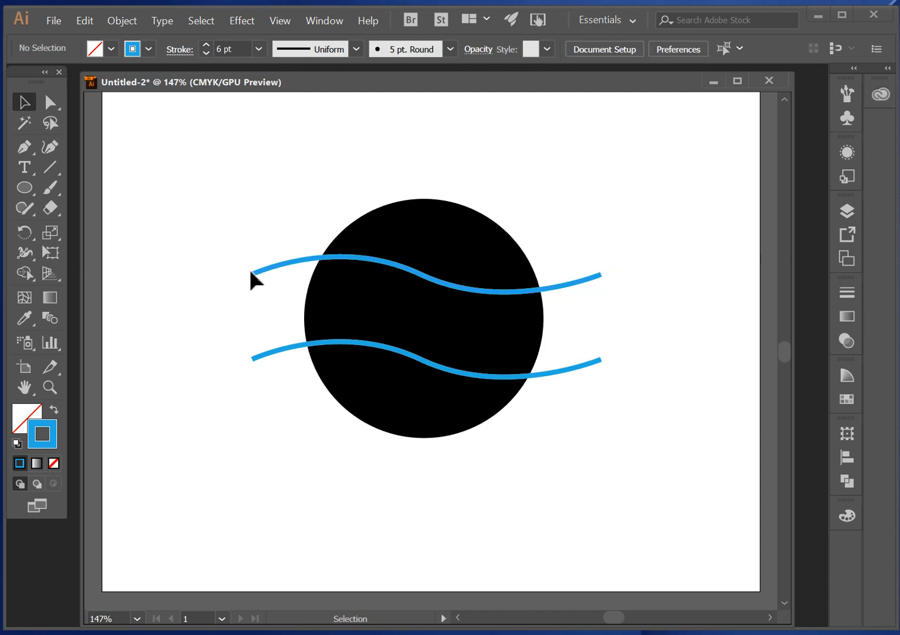
# - Examine the left end of the upper wavy line and its path up close
pyautogui.hotkey('ctrl', 'space')
pyautogui.moveTo(241, 254); pyautogui.dragTo(459, 527)
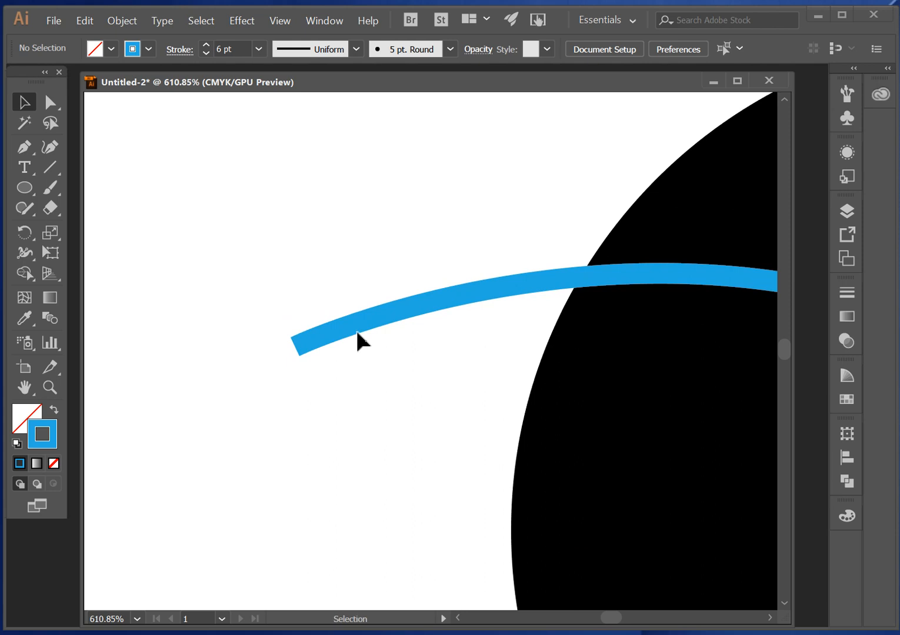
pyautogui.click(377, 316)
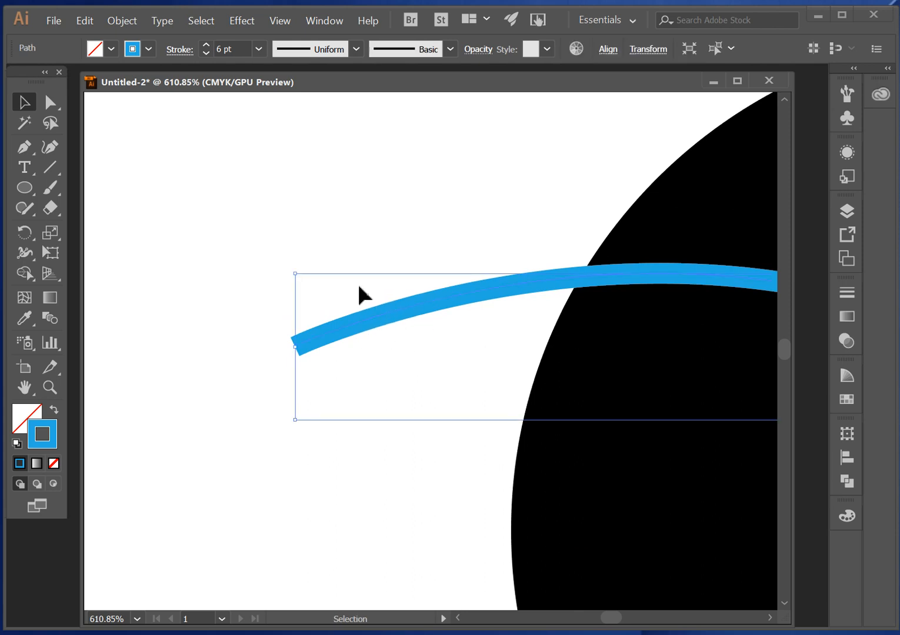
pyautogui.keyDown('ctrl'); pyautogui.keyDown('alt'); pyautogui.click(377, 403); pyautogui.keyUp('alt'); pyautogui.keyUp('ctrl')
pyautogui.keyDown('ctrl'); pyautogui.keyDown('alt'); pyautogui.click(471, 356); pyautogui.keyUp('alt'); pyautogui.keyUp('ctrl')
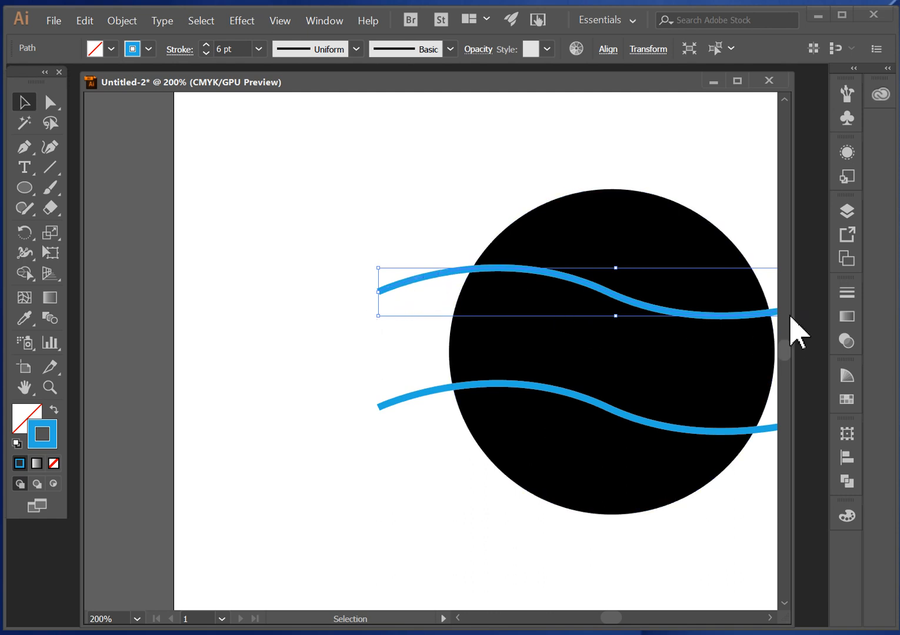
pyautogui.click(329, 239)
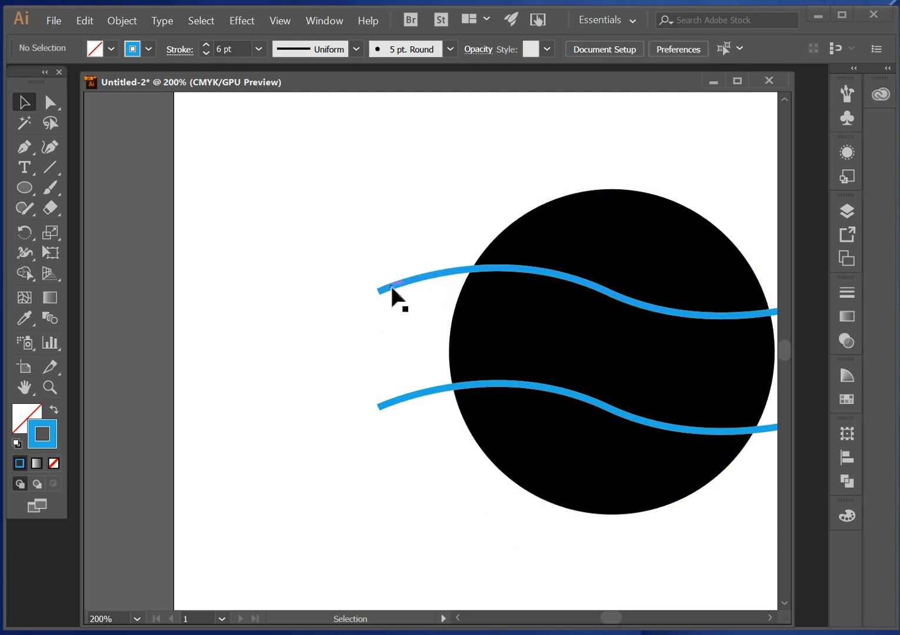
# - Try selecting the two wavy lines individually and with selection marquees over their left ends, and clear the selection
pyautogui.click(392, 287)
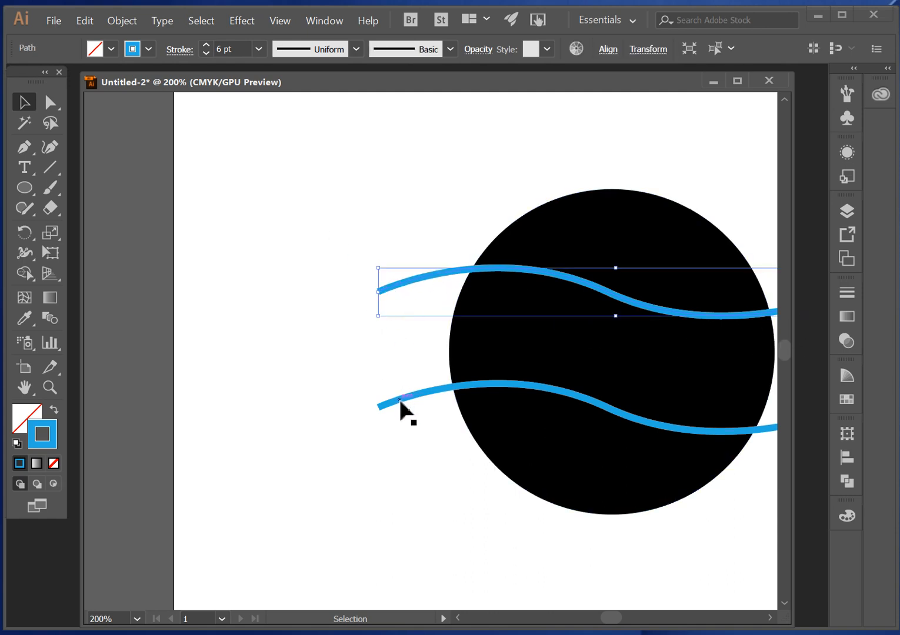
pyautogui.click(341, 243)
pyautogui.moveTo(306, 219); pyautogui.dragTo(410, 449)
pyautogui.click(325, 197)
pyautogui.moveTo(253, 187); pyautogui.dragTo(509, 250)
pyautogui.moveTo(327, 273); pyautogui.dragTo(411, 429)
pyautogui.click(317, 229)
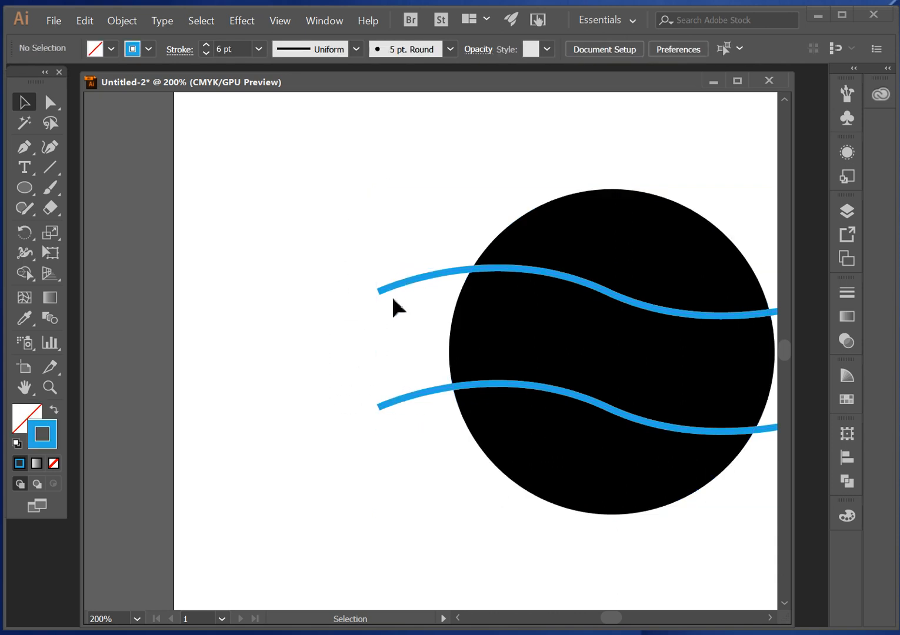
# - Select both wavy blue lines and convert their strokes to outlined shapes
pyautogui.click(398, 287)
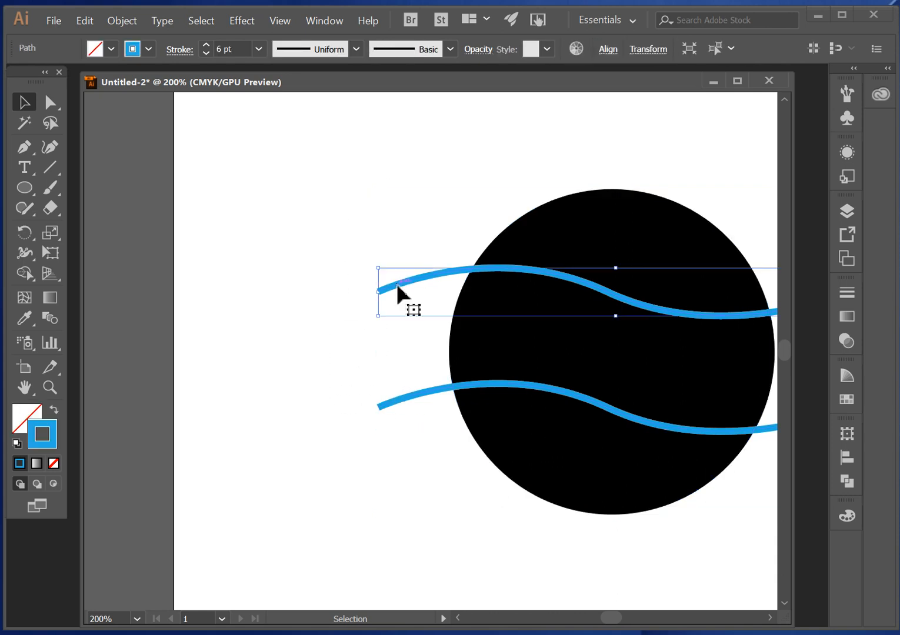
pyautogui.keyDown('shift'); pyautogui.click(411, 394); pyautogui.keyUp('shift')
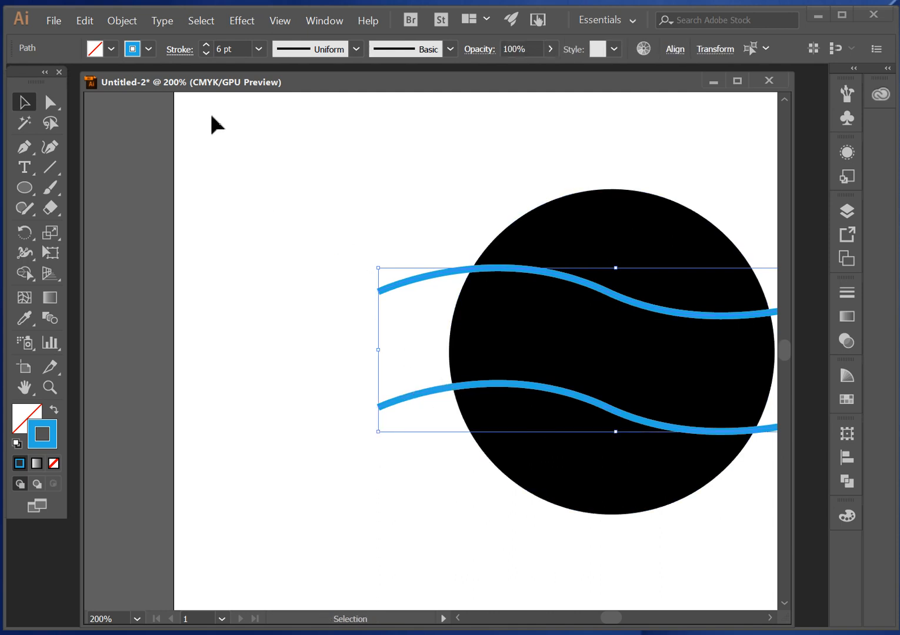
pyautogui.click(119, 25)
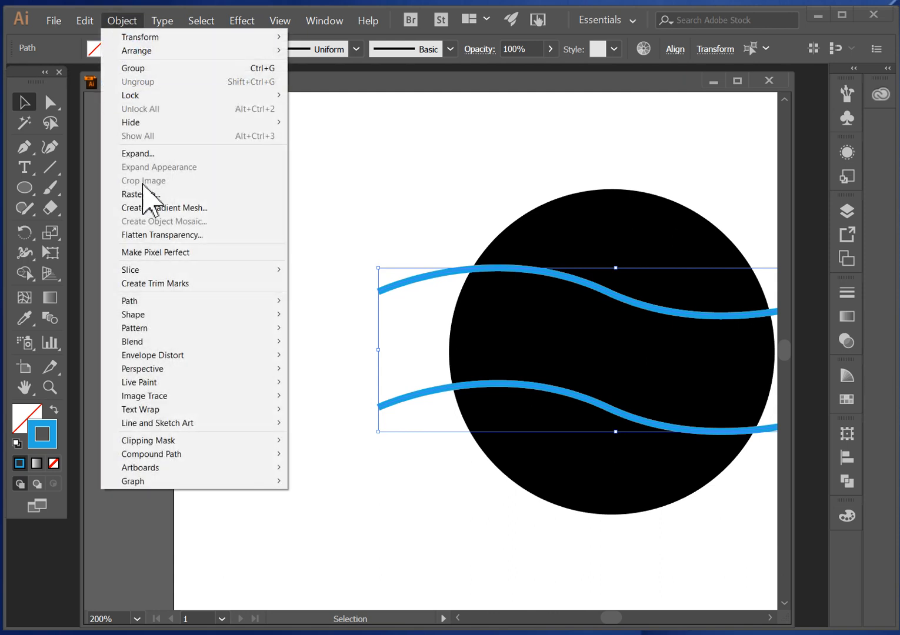
pyautogui.moveTo(184, 300)
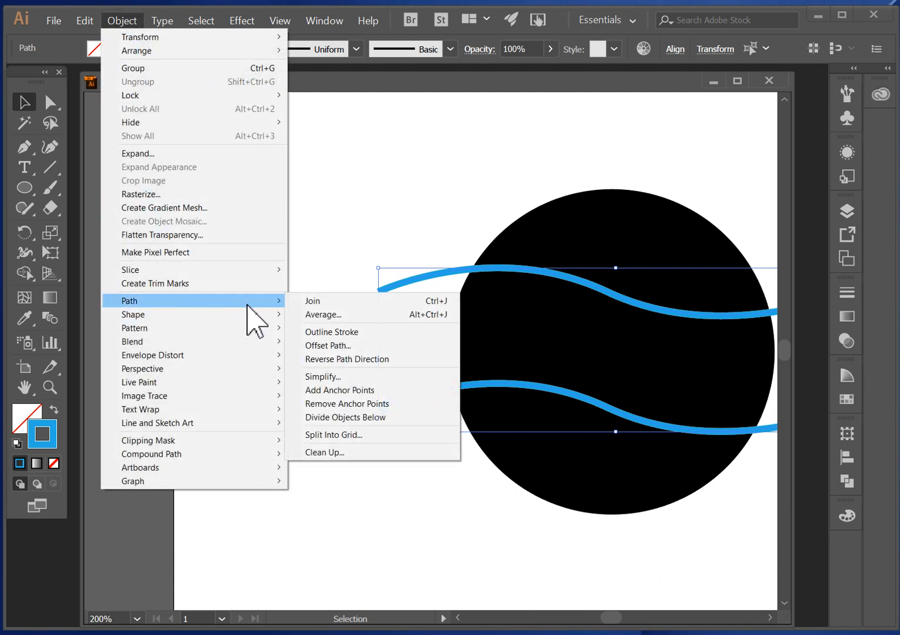
pyautogui.click(346, 331)
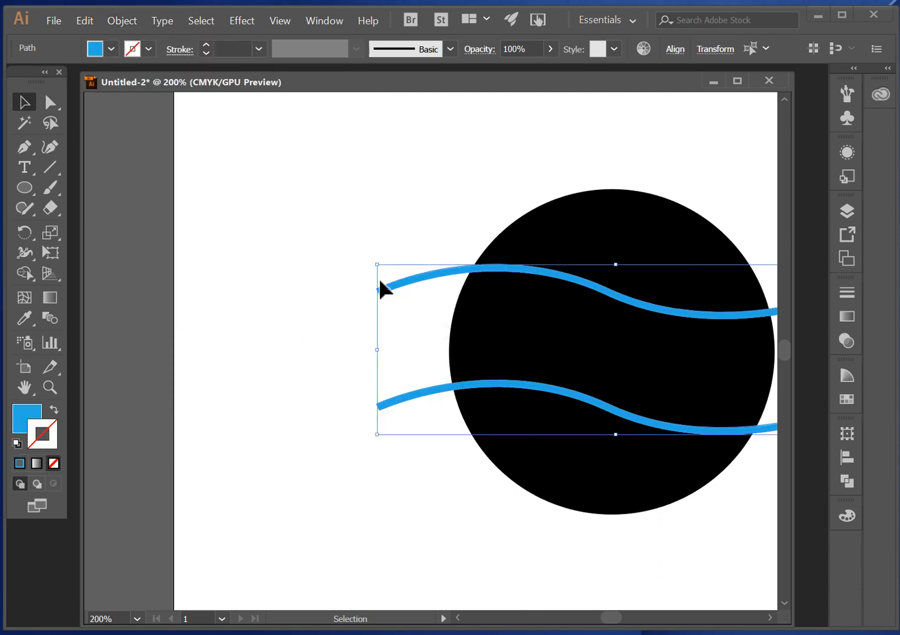
# - Inspect the left end of the upper wavy shape up close, undoing and redoing Outline Stroke to compare its path
pyautogui.hotkey('ctrl', 'space')
pyautogui.moveTo(374, 269); pyautogui.dragTo(533, 475)
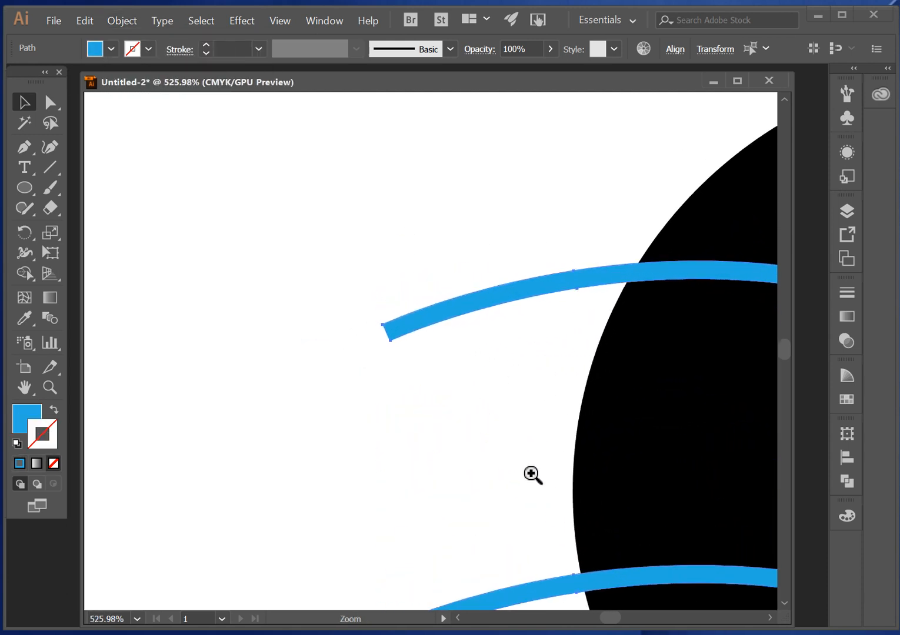
pyautogui.moveTo(382, 300); pyautogui.dragTo(509, 442)
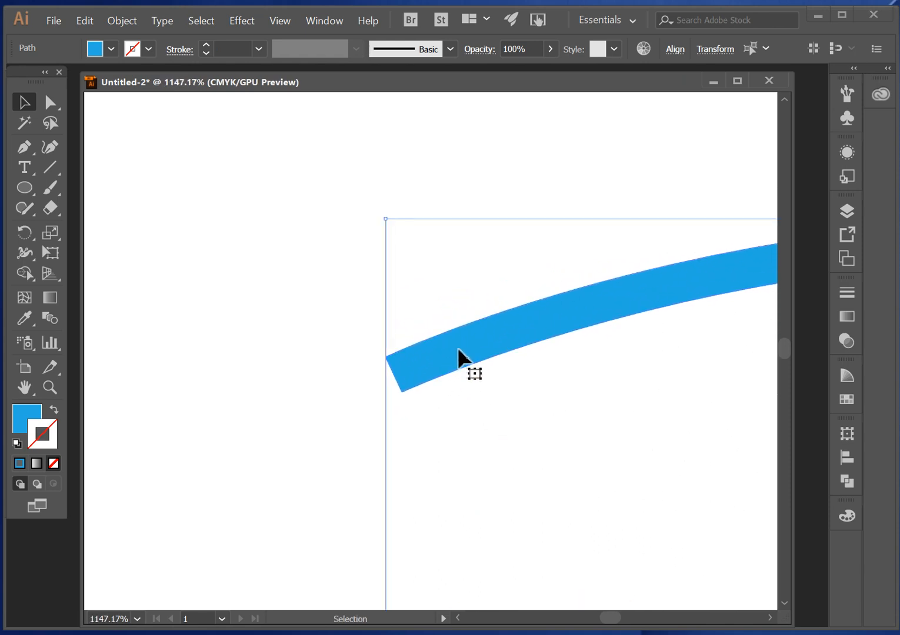
pyautogui.press('ctrl')
pyautogui.hotkey('ctrl', 'z')
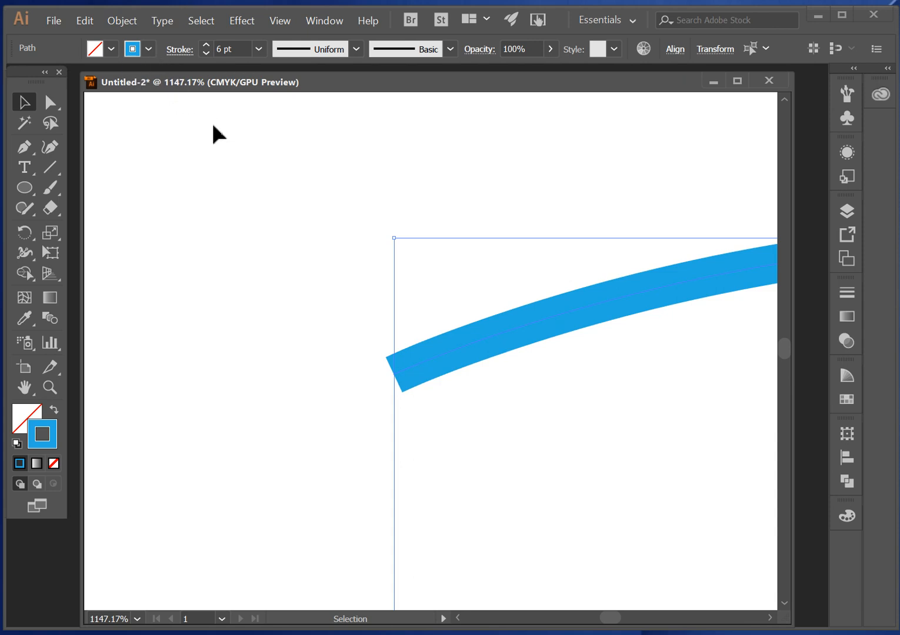
pyautogui.click(85, 21)
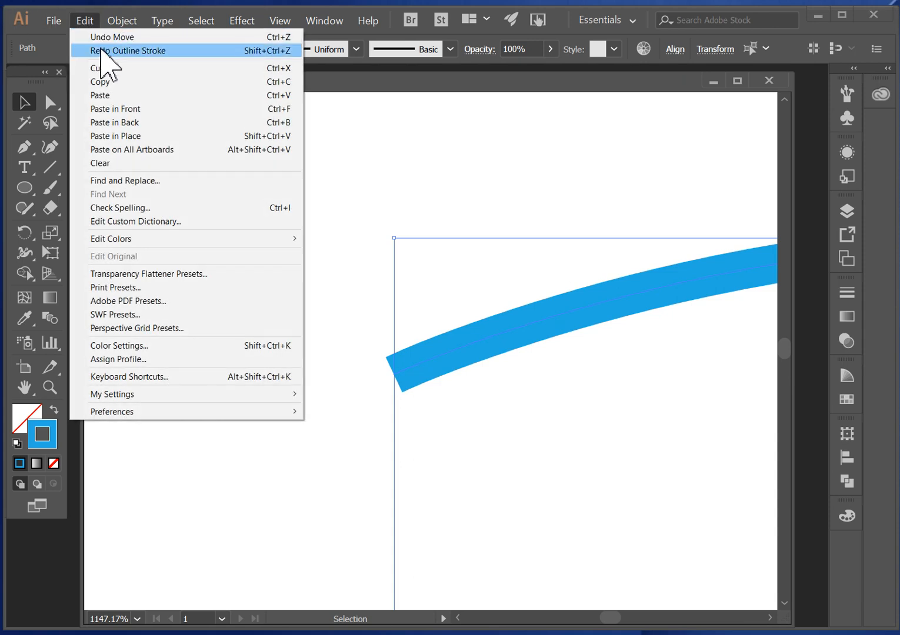
pyautogui.click(101, 51)
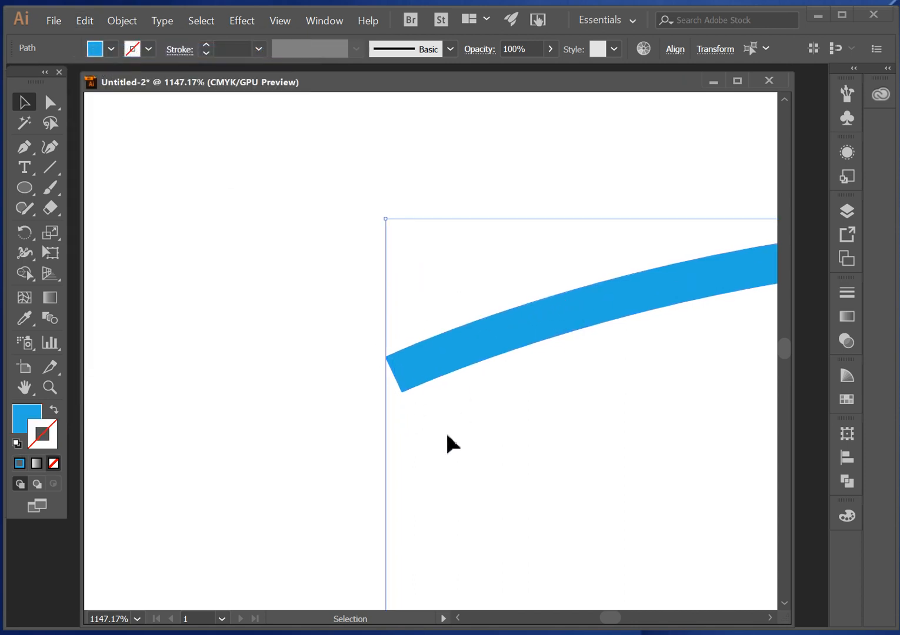
# - Clear the selection and fit the whole artboard in view
pyautogui.click(341, 348)
pyautogui.hotkey('ctrl', 'alt', 'space')
pyautogui.keyDown('ctrl'); pyautogui.keyDown('alt'); pyautogui.click(506, 371); pyautogui.keyUp('alt'); pyautogui.keyUp('ctrl')
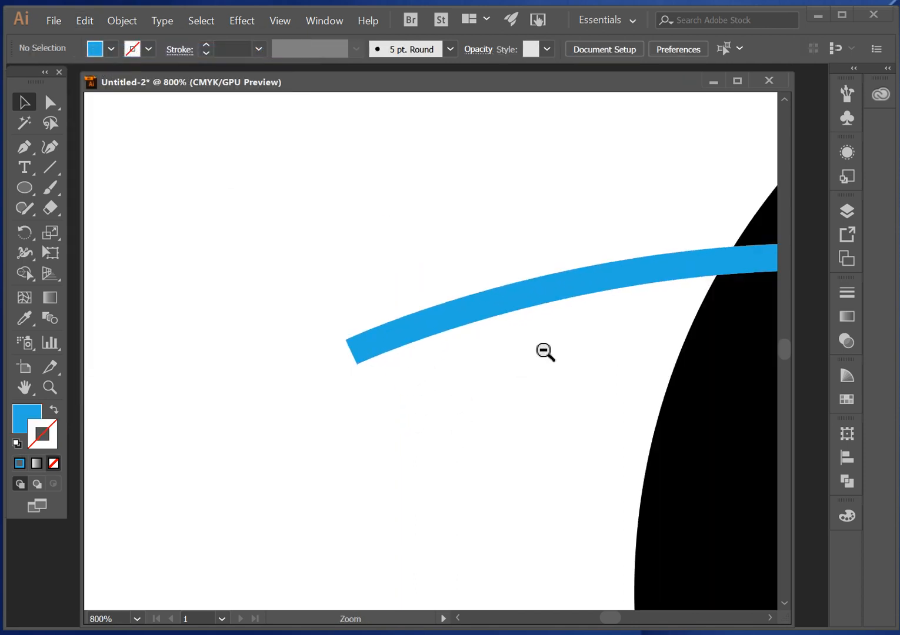
pyautogui.keyDown('ctrl'); pyautogui.keyDown('alt'); pyautogui.click(542, 350); pyautogui.keyUp('alt'); pyautogui.keyUp('ctrl')
pyautogui.keyDown('ctrl'); pyautogui.keyDown('alt'); pyautogui.click(520, 331); pyautogui.keyUp('alt'); pyautogui.keyUp('ctrl')
pyautogui.keyDown('ctrl'); pyautogui.keyDown('alt'); pyautogui.click(447, 336); pyautogui.keyUp('alt'); pyautogui.keyUp('ctrl')
pyautogui.keyDown('ctrl'); pyautogui.keyDown('alt'); pyautogui.click(462, 342); pyautogui.keyUp('alt'); pyautogui.keyUp('ctrl')
pyautogui.keyDown('ctrl'); pyautogui.keyDown('alt'); pyautogui.click(462, 341); pyautogui.keyUp('alt'); pyautogui.keyUp('ctrl')
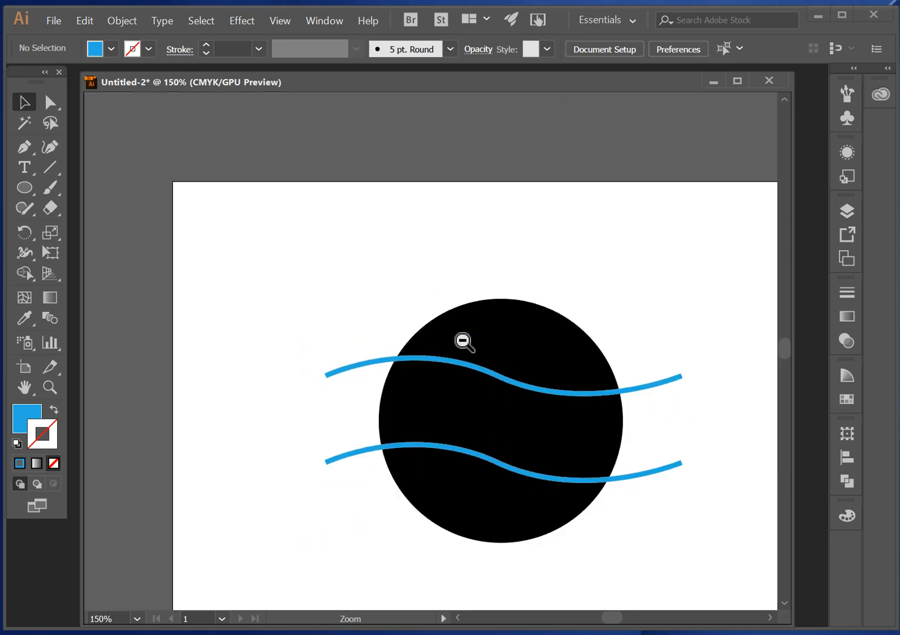
pyautogui.keyDown('ctrl'); pyautogui.keyDown('alt'); pyautogui.click(462, 341); pyautogui.keyUp('alt'); pyautogui.keyUp('ctrl')
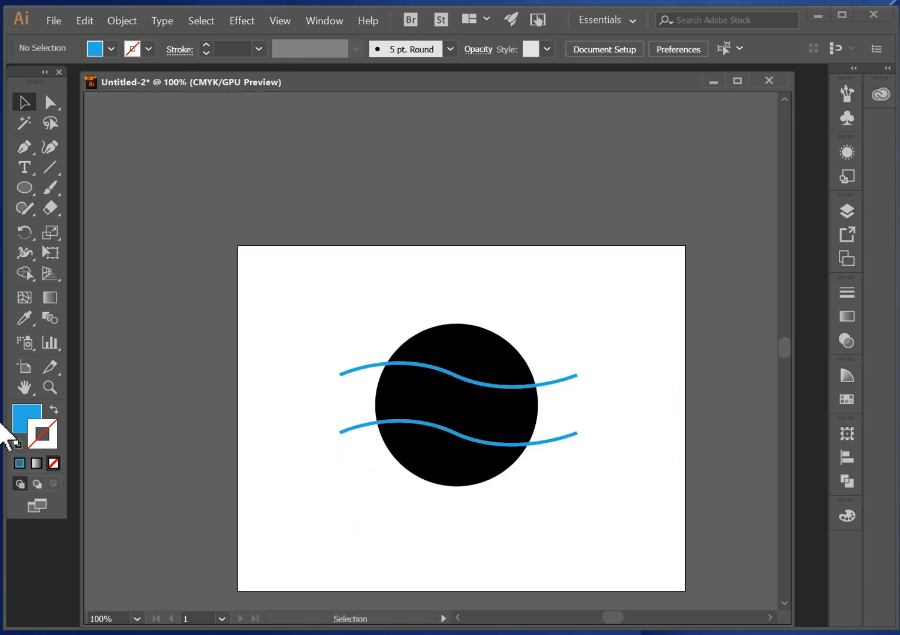
pyautogui.doubleClick(24, 387)
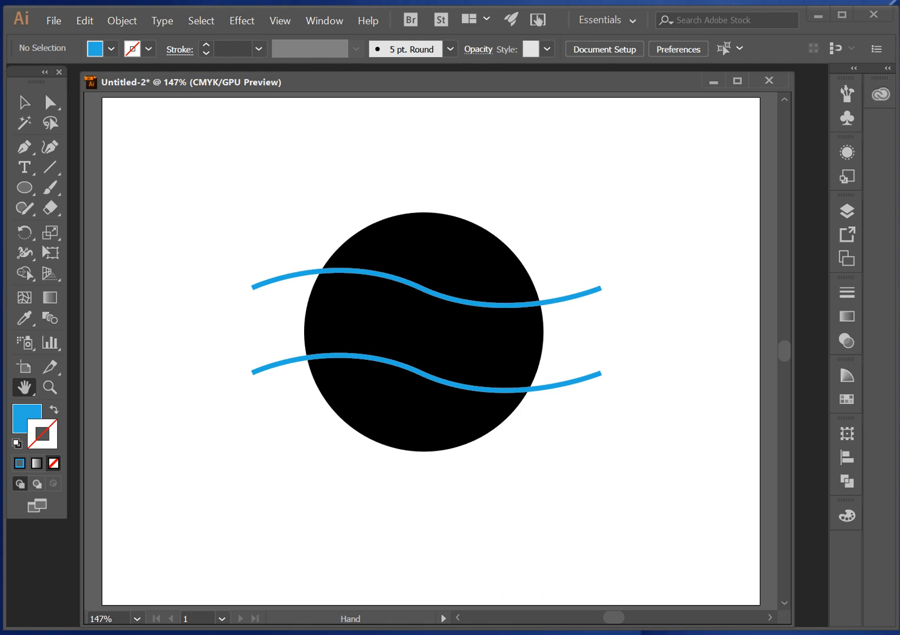
# - Select the circle with both wavy shapes and cut the waves out of it with the Pathfinder's Minus Front
pyautogui.click(326, 21)
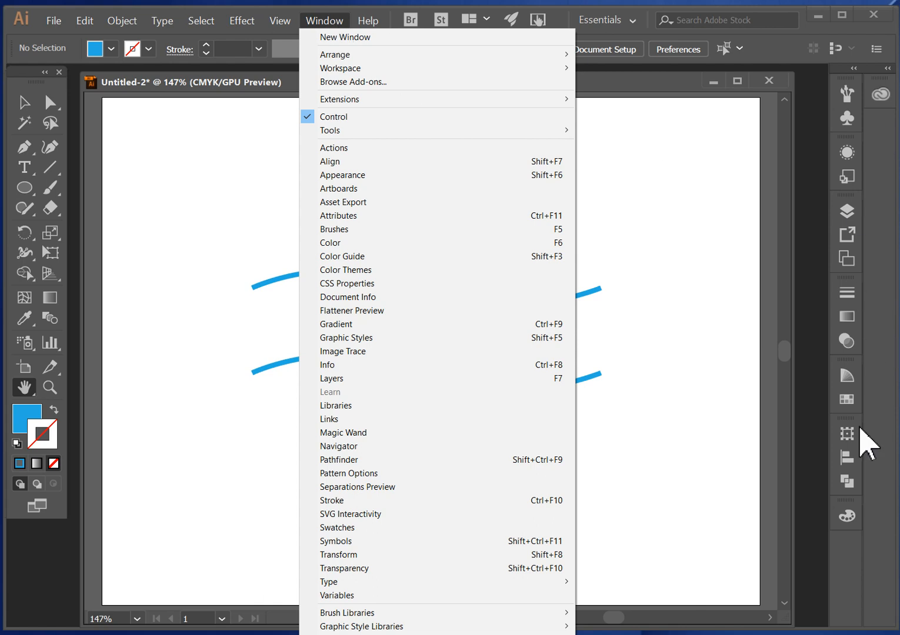
pyautogui.click(359, 459)
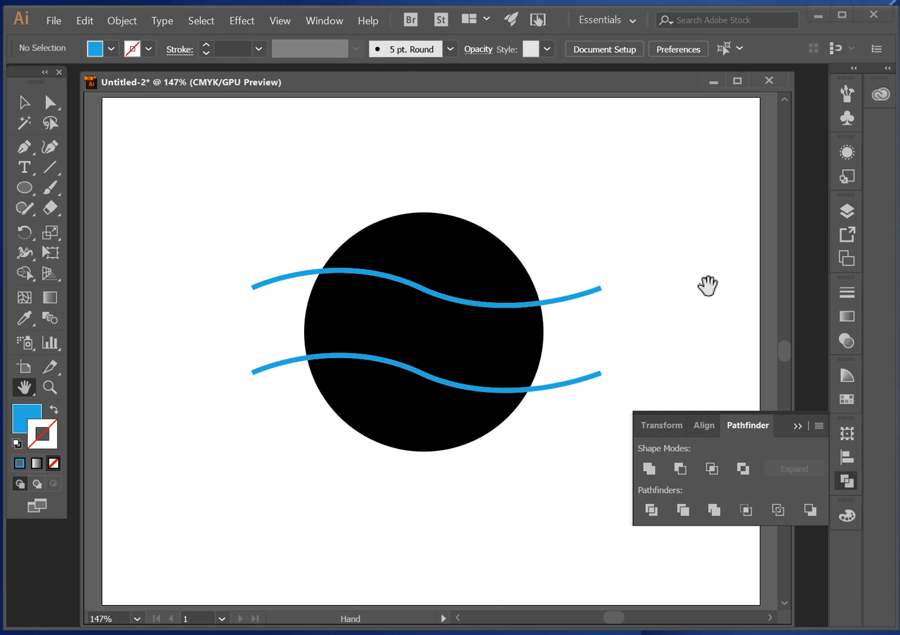
pyautogui.click(25, 102)
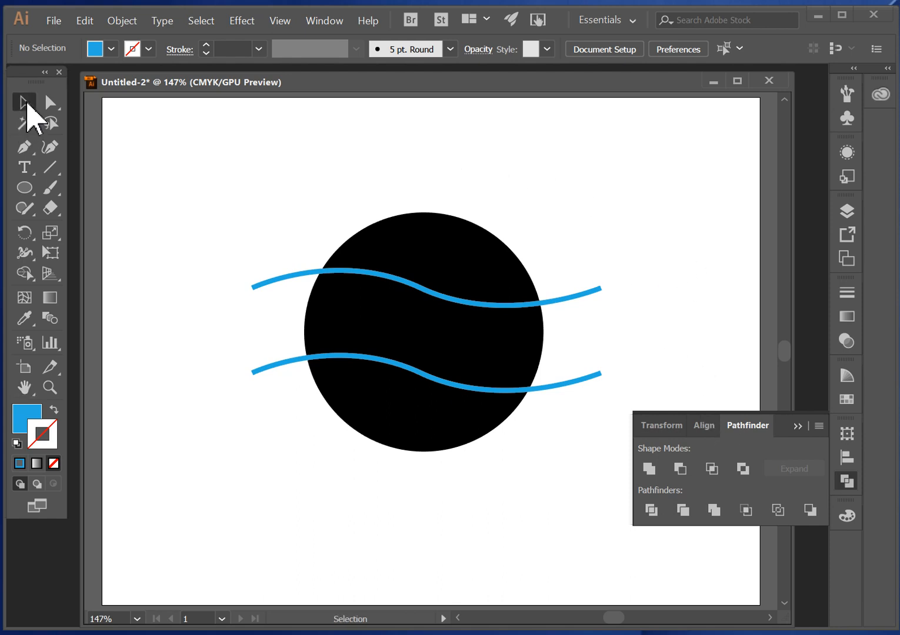
pyautogui.moveTo(220, 169); pyautogui.dragTo(622, 543)
pyautogui.click(600, 194)
pyautogui.moveTo(212, 155); pyautogui.dragTo(632, 553)
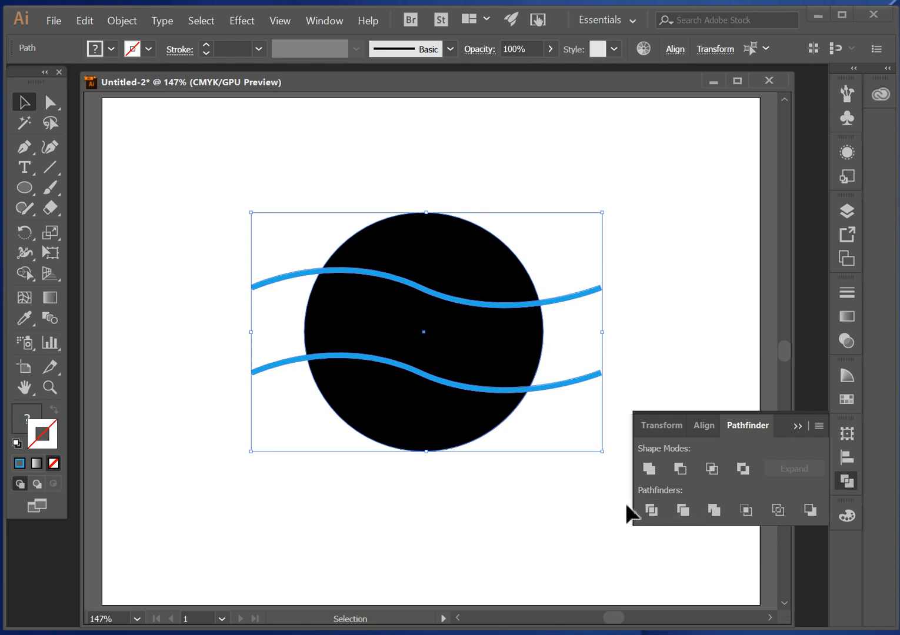
pyautogui.click(680, 469)
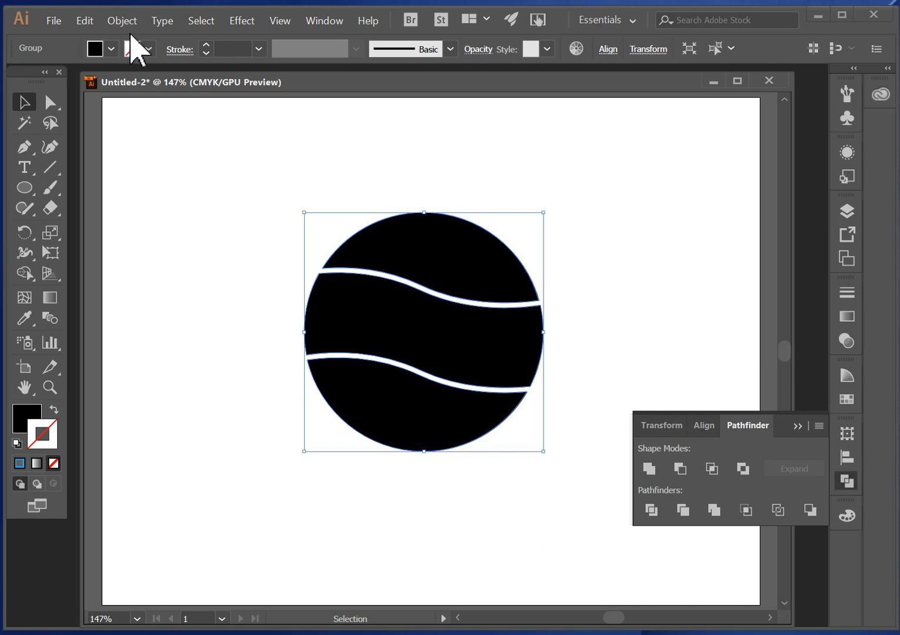
# - Ungroup the cut circle, select its upper, middle and lower pieces one at a time, and clear the selection
pyautogui.click(124, 23)
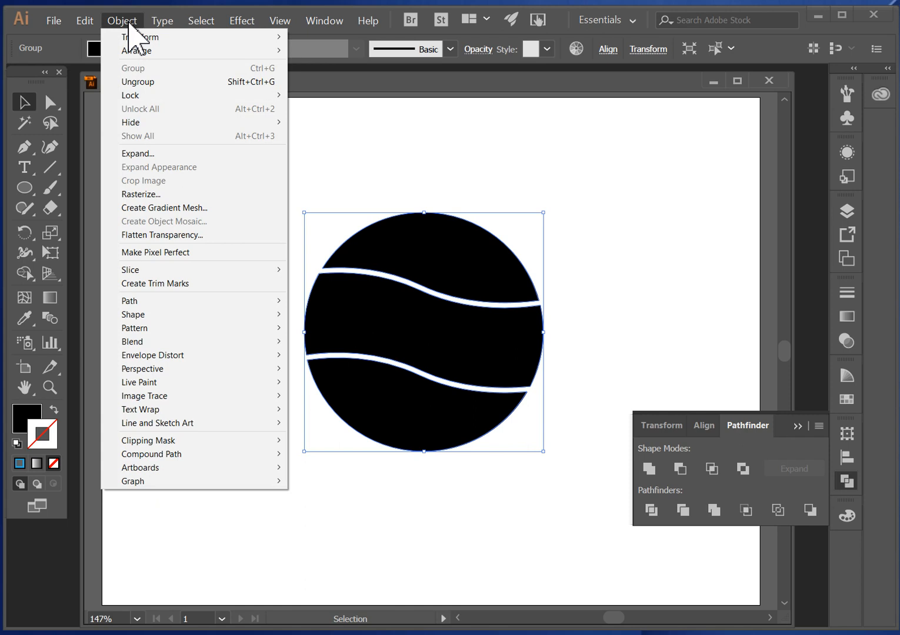
pyautogui.click(151, 83)
pyautogui.click(624, 302)
pyautogui.click(471, 279)
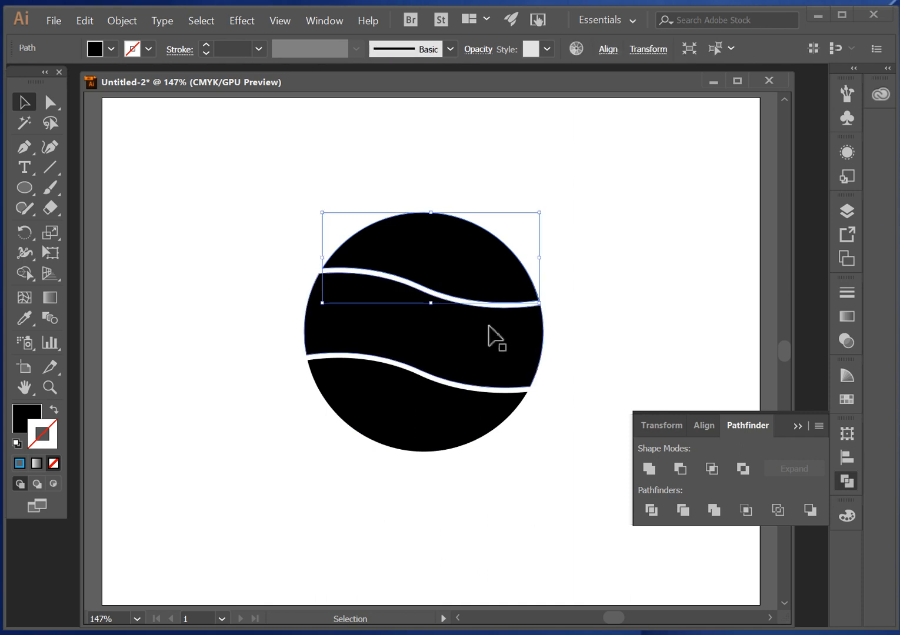
pyautogui.click(479, 342)
pyautogui.click(442, 418)
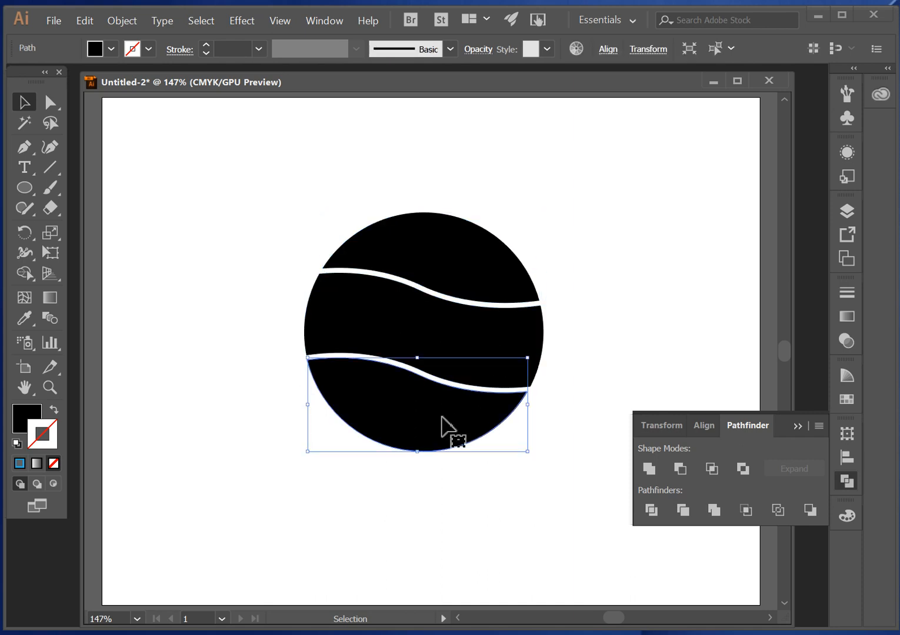
pyautogui.click(595, 346)
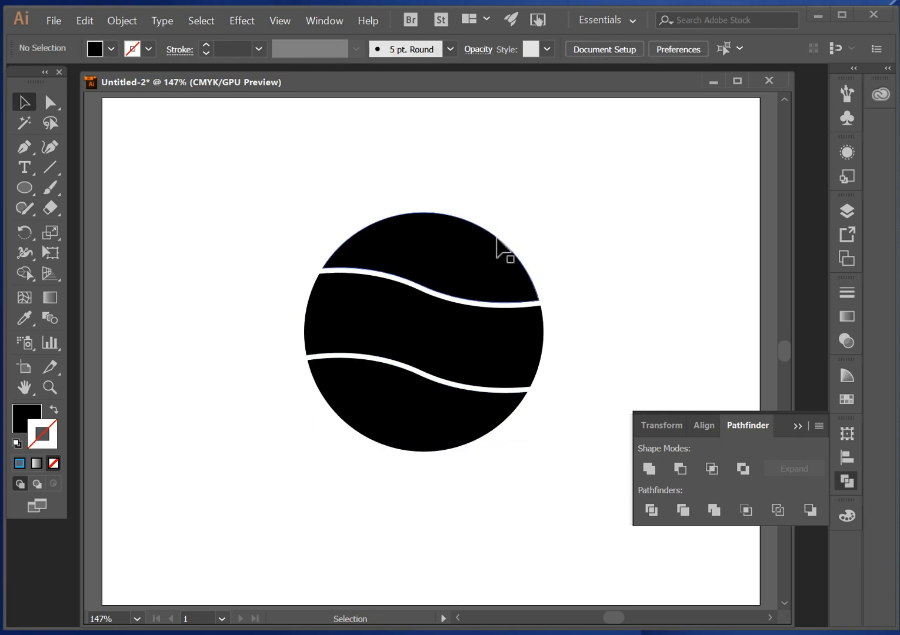
# - Add the text PEACE on the empty artboard area above and left of the circle
pyautogui.scroll(-2, 596, 325)
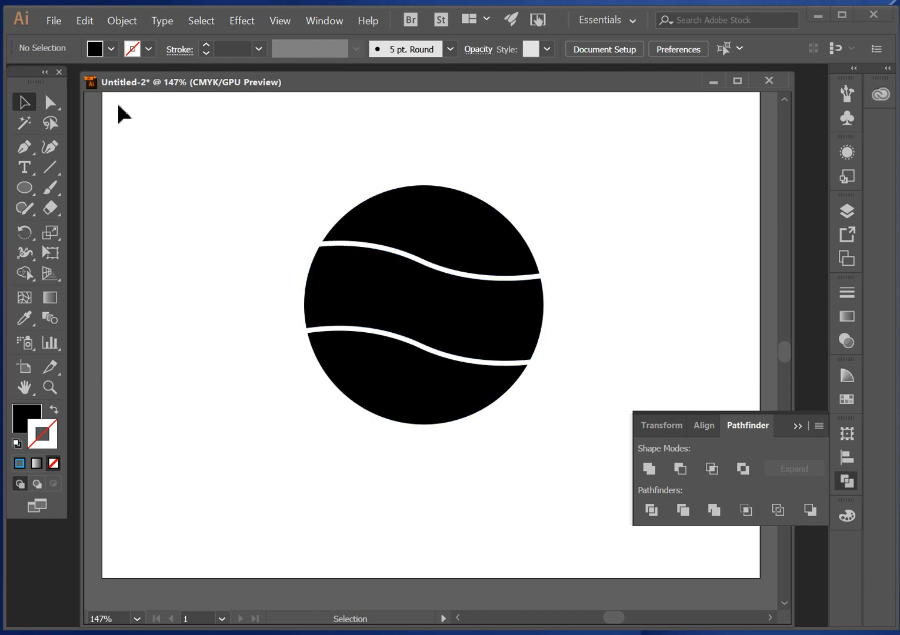
pyautogui.click(27, 168)
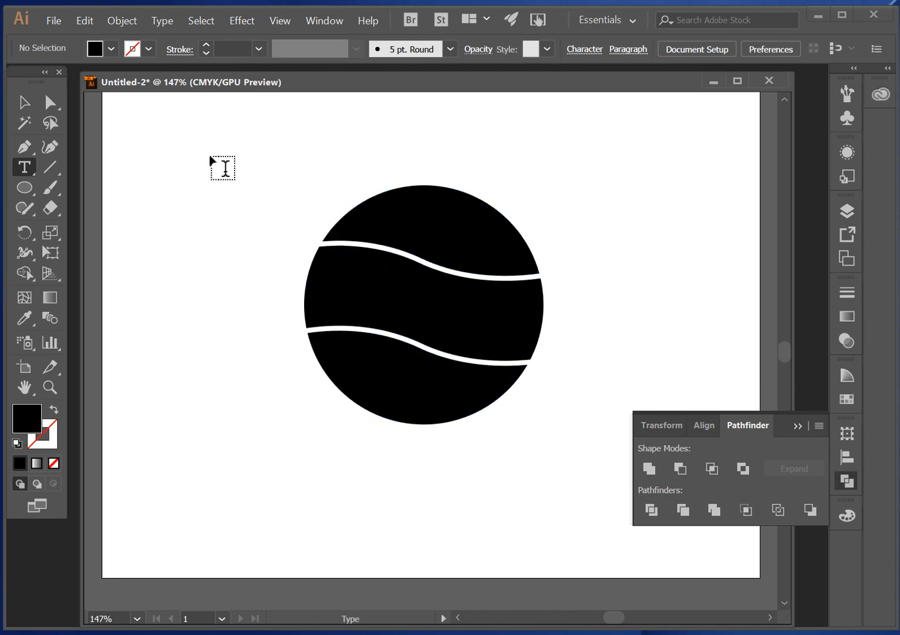
pyautogui.click(186, 156)
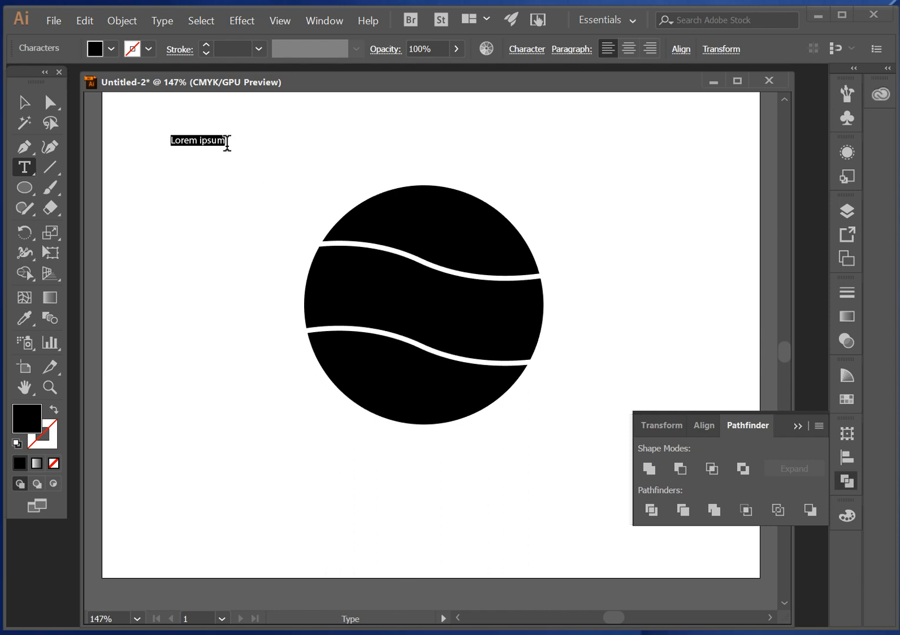
pyautogui.write('PEACE')
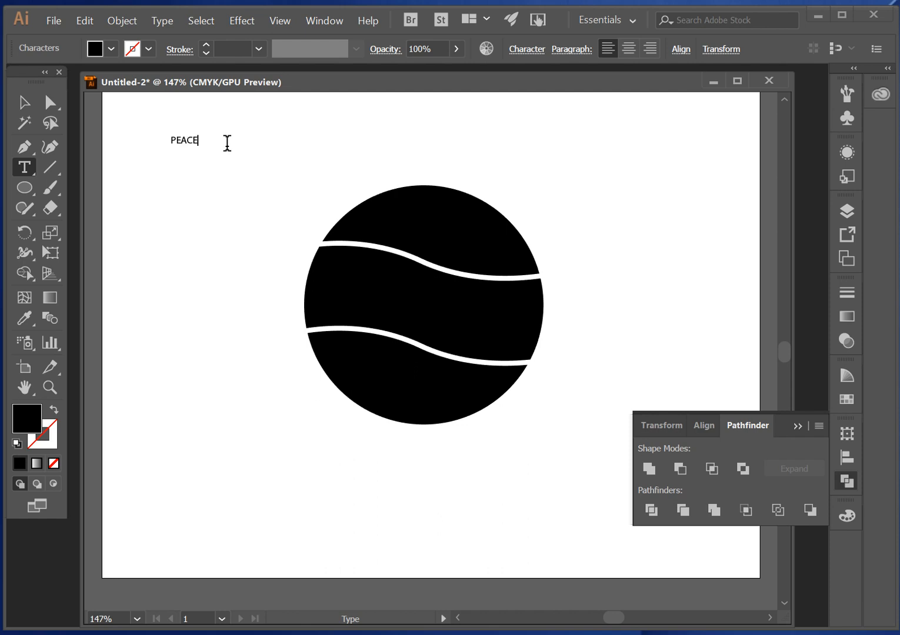
# - Set the font of the PEACE text to Impact and deselect the text
pyautogui.moveTo(201, 143); pyautogui.dragTo(158, 136)
pyautogui.click(535, 51)
pyautogui.click(532, 100)
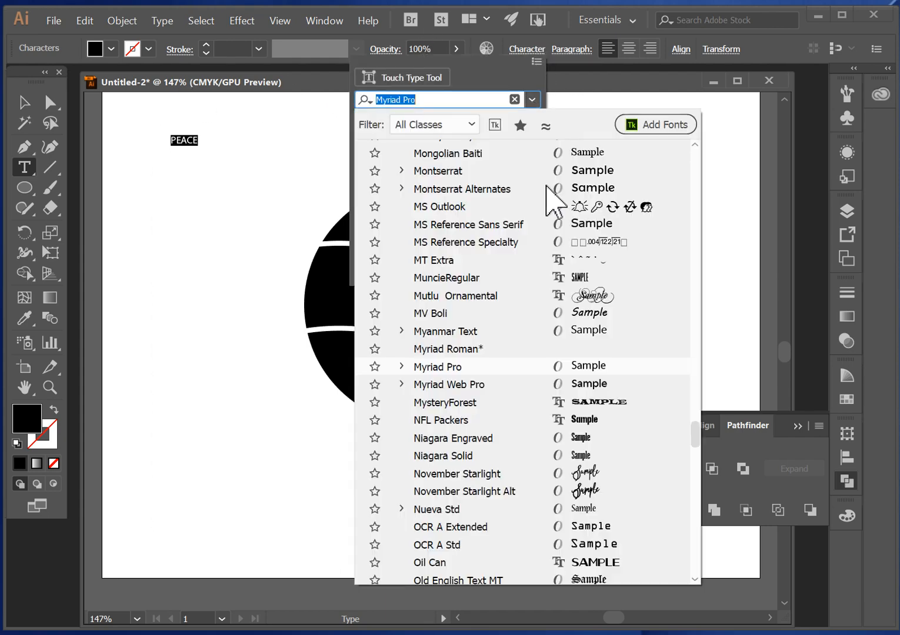
pyautogui.scroll(10, 483, 209)
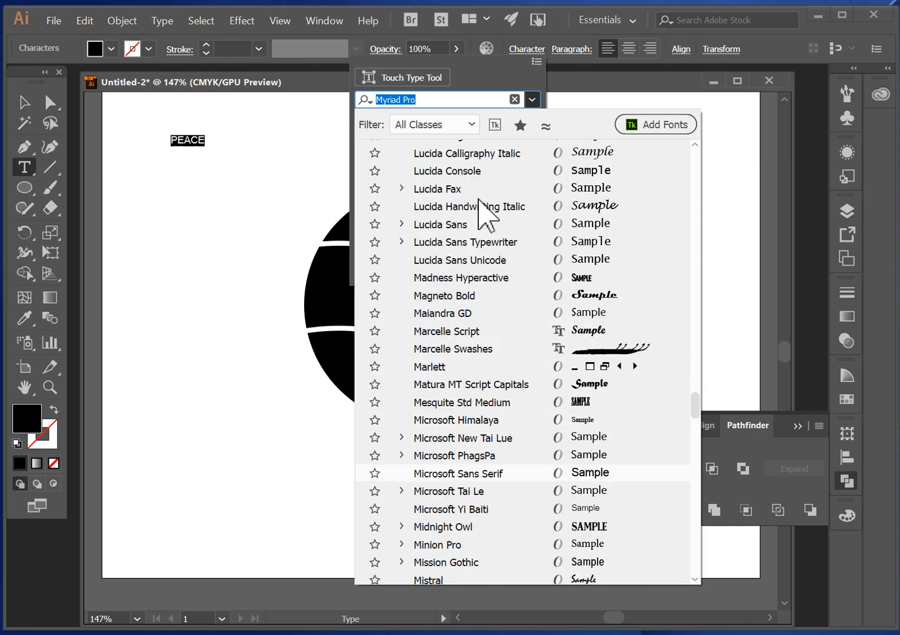
pyautogui.scroll(10, 480, 203)
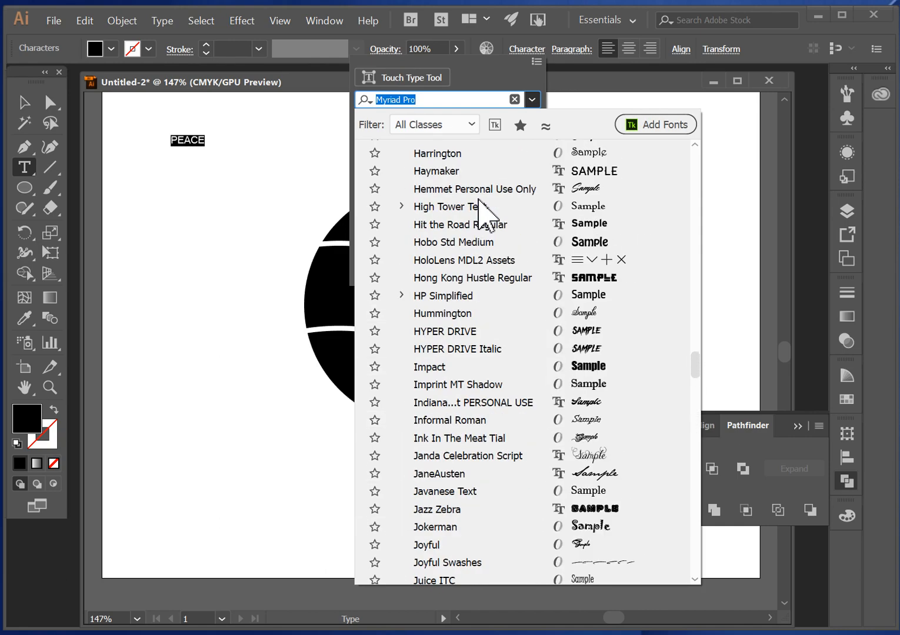
pyautogui.scroll(-3, 478, 203)
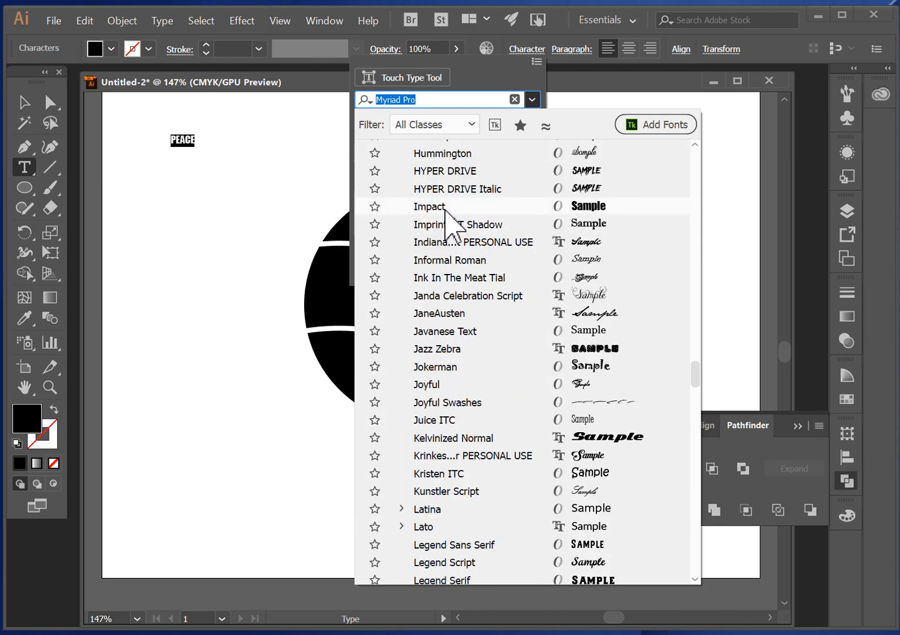
pyautogui.click(446, 203)
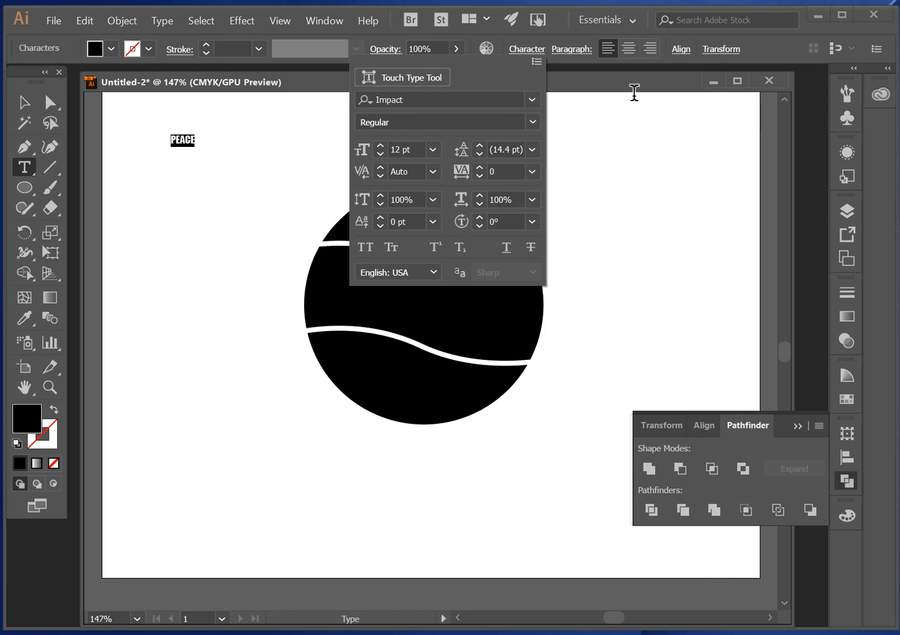
pyautogui.press('Escape')
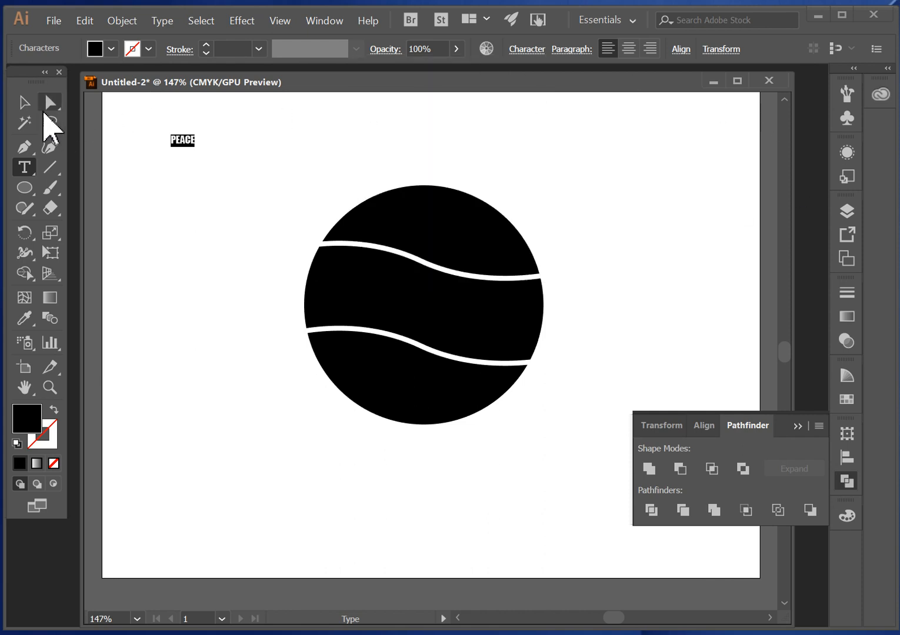
pyautogui.click(24, 102)
pyautogui.click(177, 194)
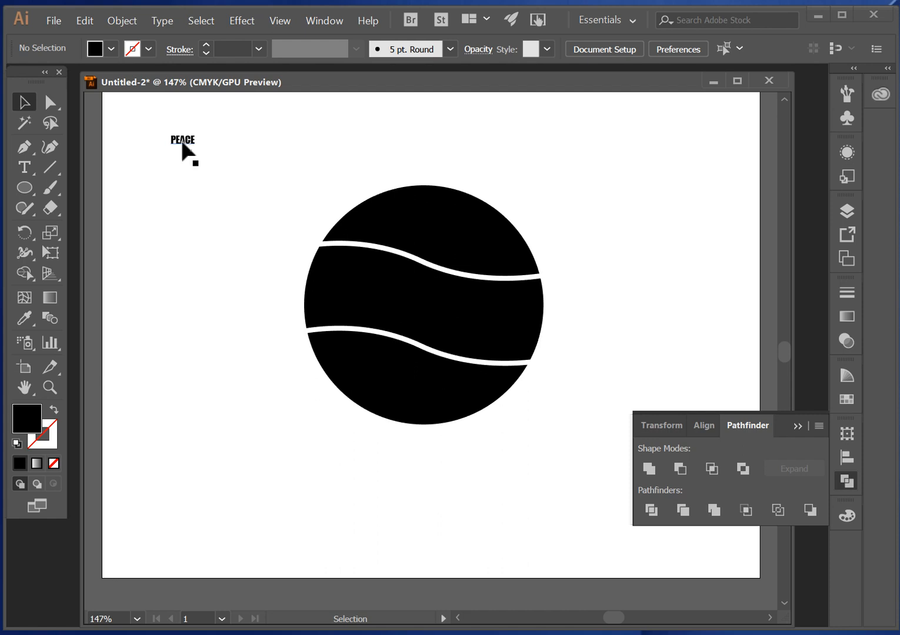
# - Duplicate the PEACE text just below the original, change the copy's wording to LOVE, and deselect it
pyautogui.moveTo(186, 140); pyautogui.dragTo(198, 175)
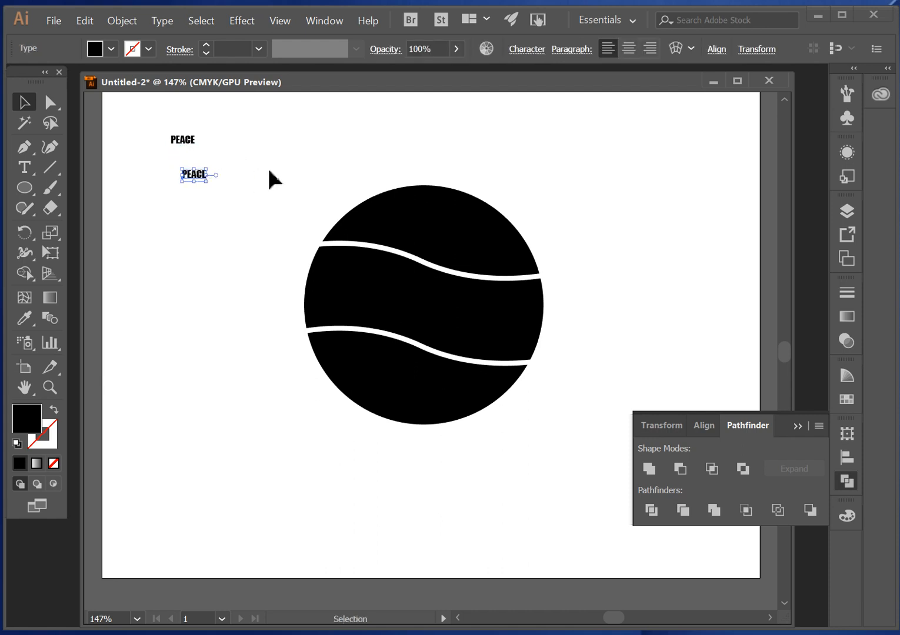
pyautogui.click(27, 169)
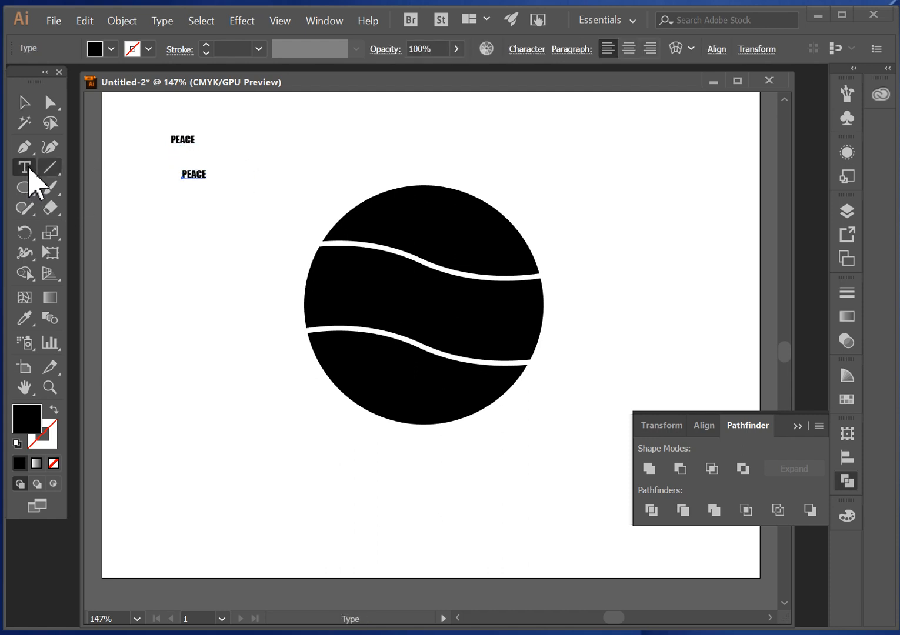
pyautogui.doubleClick(189, 171)
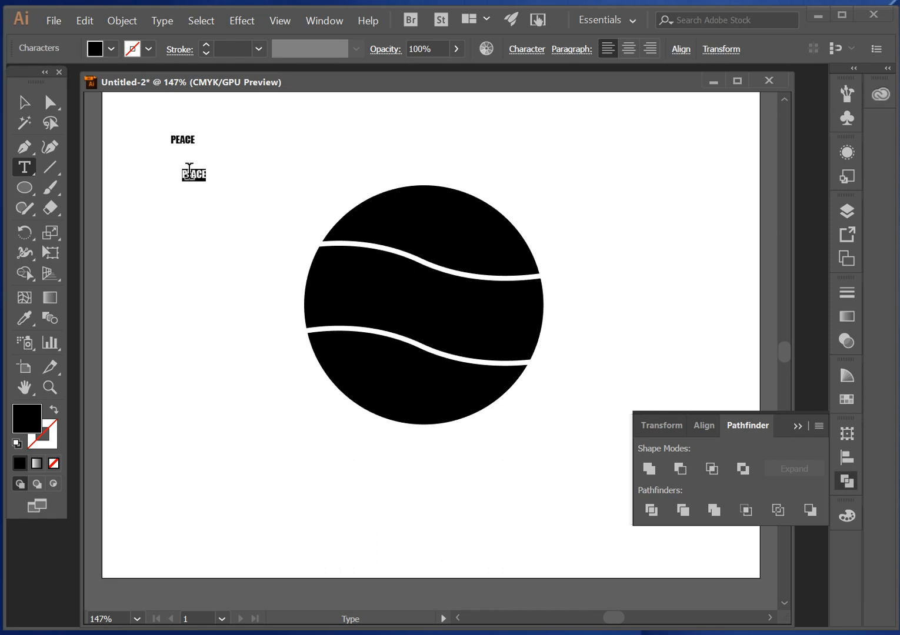
pyautogui.write('I')
pyautogui.click(24, 104)
pyautogui.click(157, 236)
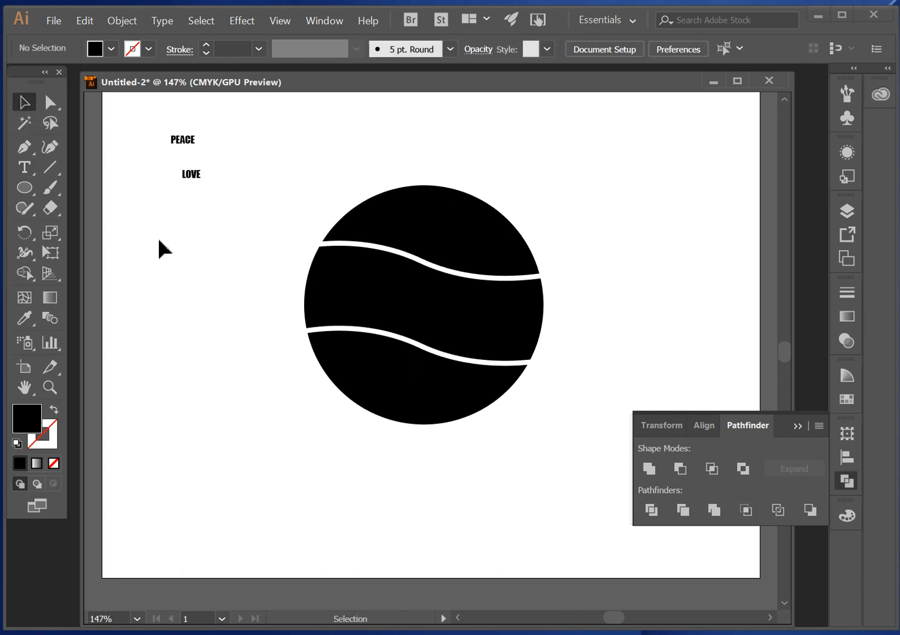
# - Add a third text reading COKE on the empty artboard area below LOVE and deselect it
pyautogui.click(26, 169)
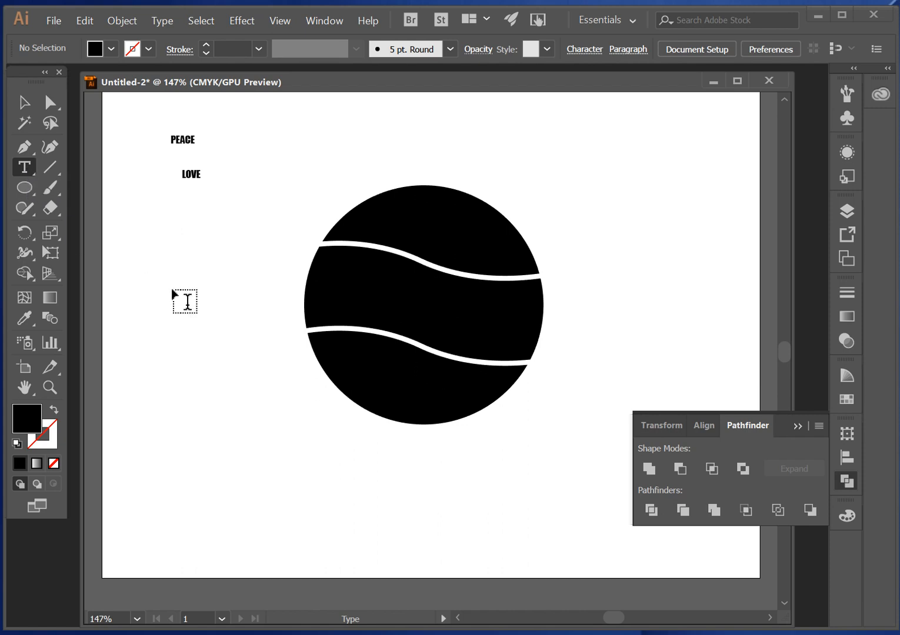
pyautogui.click(187, 241)
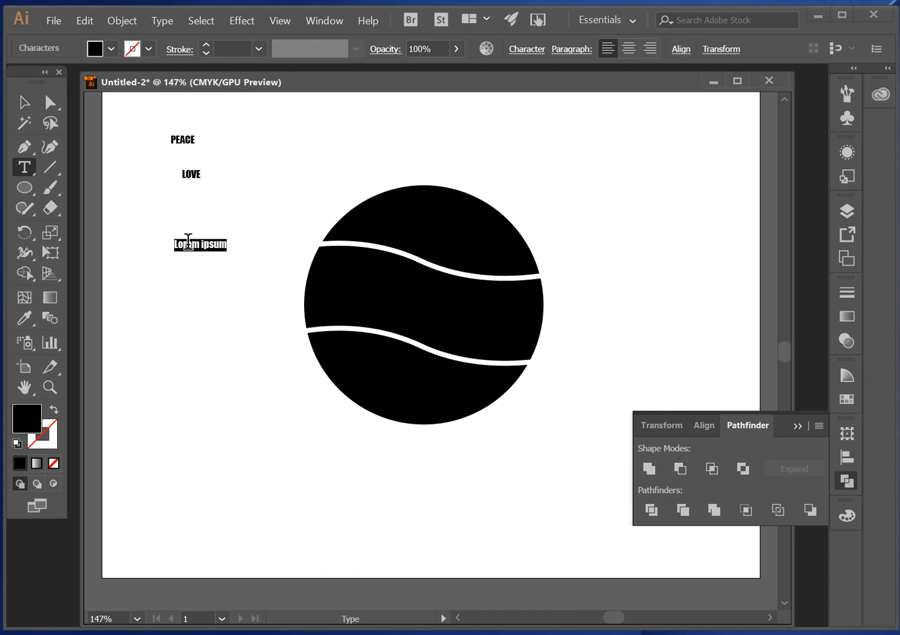
pyautogui.write('c')
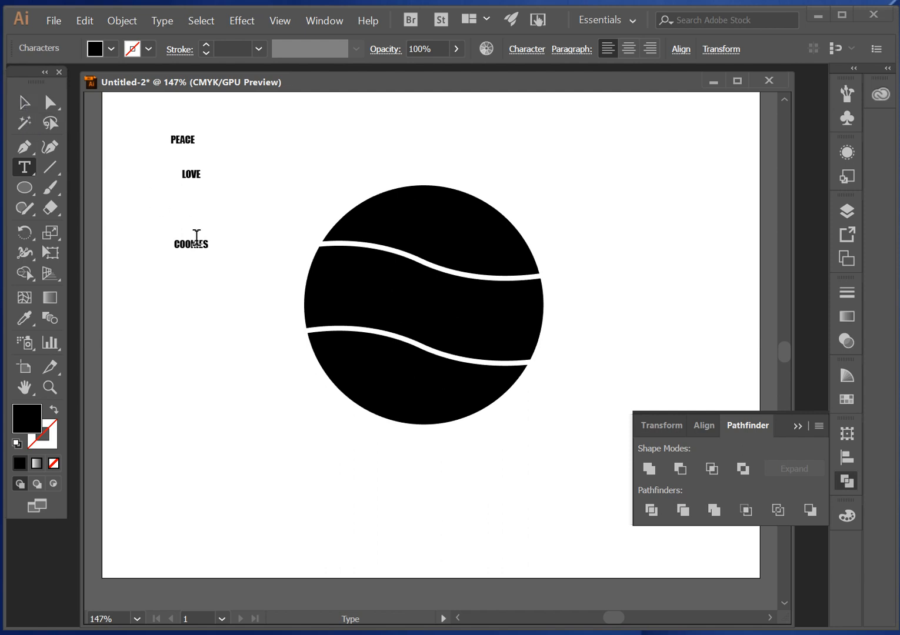
pyautogui.moveTo(211, 246); pyautogui.dragTo(160, 241)
pyautogui.write('COKE')
pyautogui.click(33, 103)
pyautogui.click(279, 212)
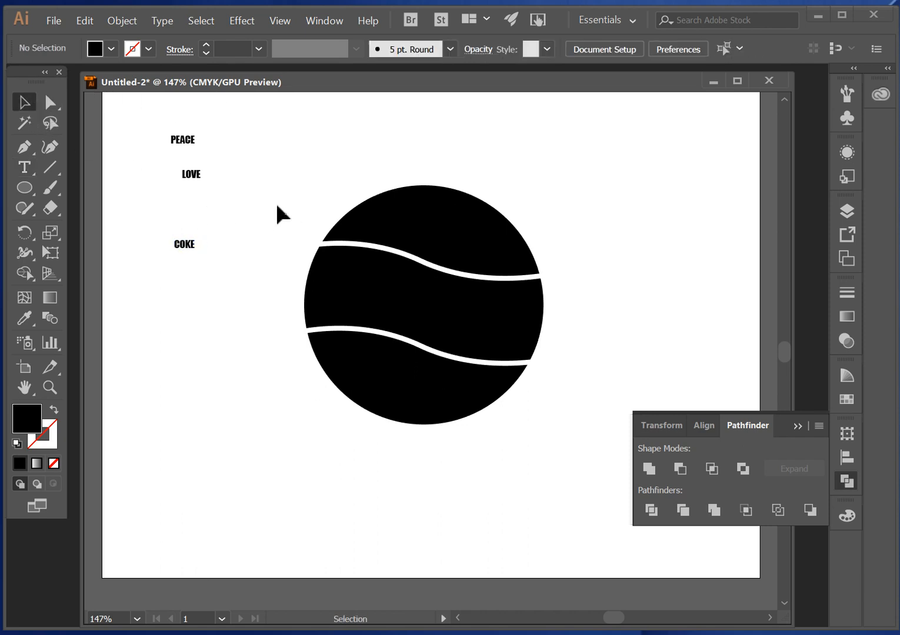
# - Move the LOVE and PEACE texts down so the three words stack in a left-aligned column above COKE
pyautogui.moveTo(194, 179); pyautogui.dragTo(187, 220)
pyautogui.click(233, 192)
pyautogui.moveTo(186, 139); pyautogui.dragTo(190, 189)
pyautogui.click(229, 201)
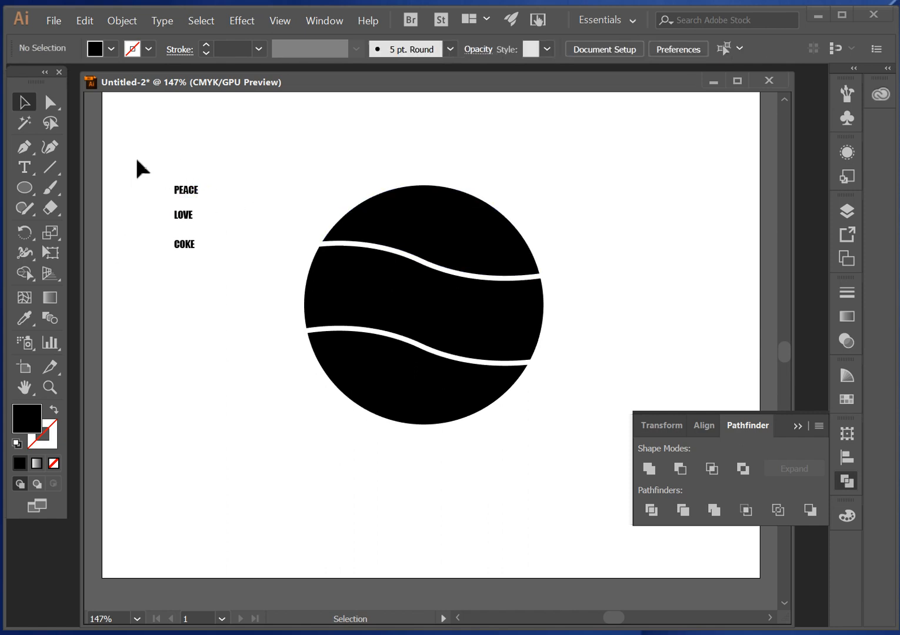
# - Select the PEACE, LOVE and COKE texts together, send them to the back, and clear the selection
pyautogui.moveTo(136, 157); pyautogui.dragTo(209, 293)
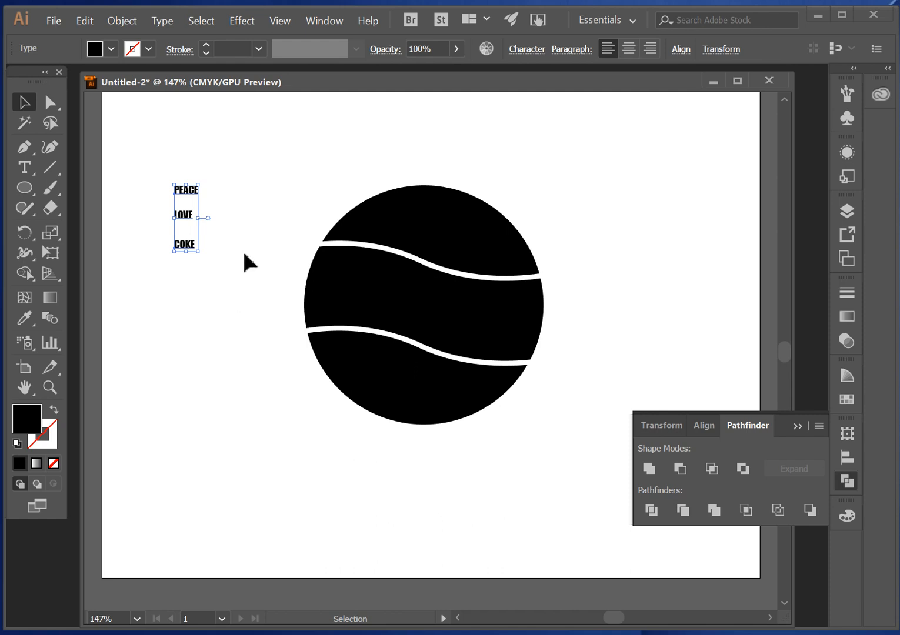
pyautogui.click(125, 21)
pyautogui.moveTo(141, 52)
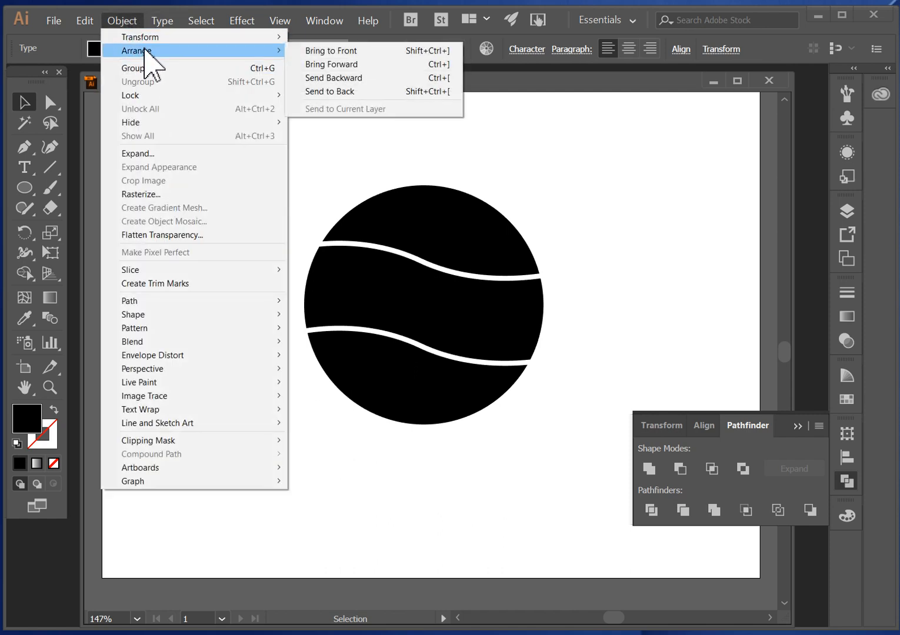
pyautogui.click(340, 92)
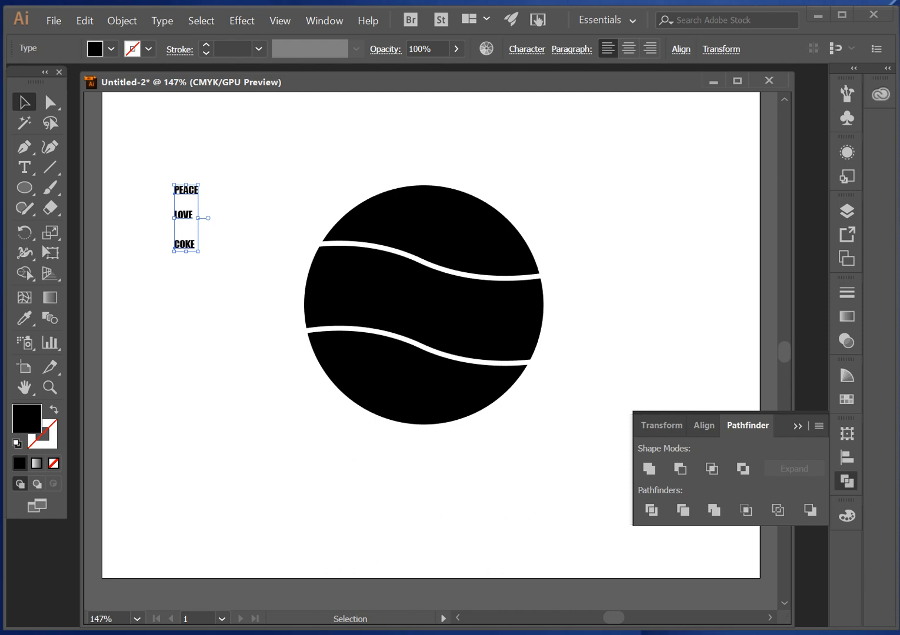
pyautogui.click(284, 171)
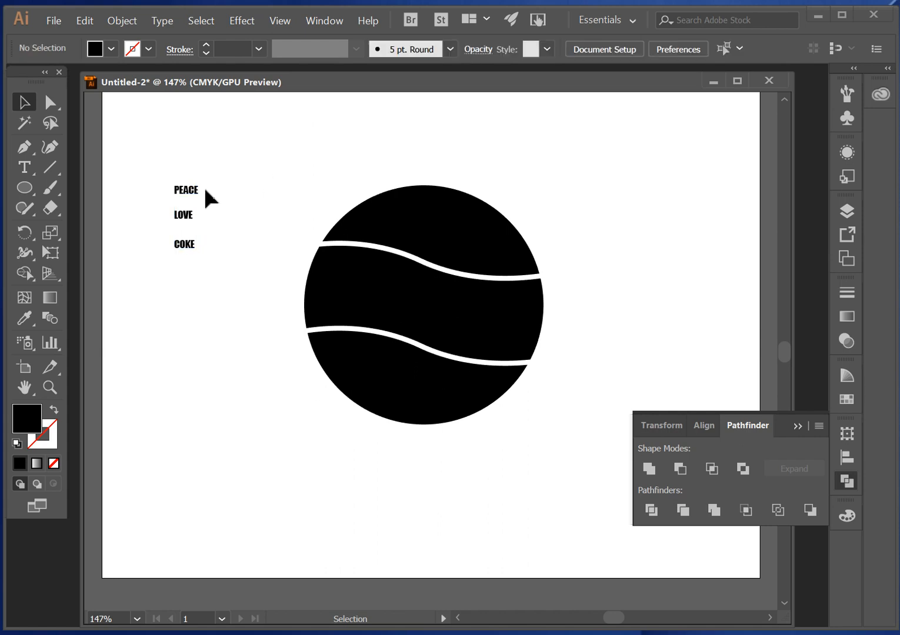
pyautogui.click(194, 193)
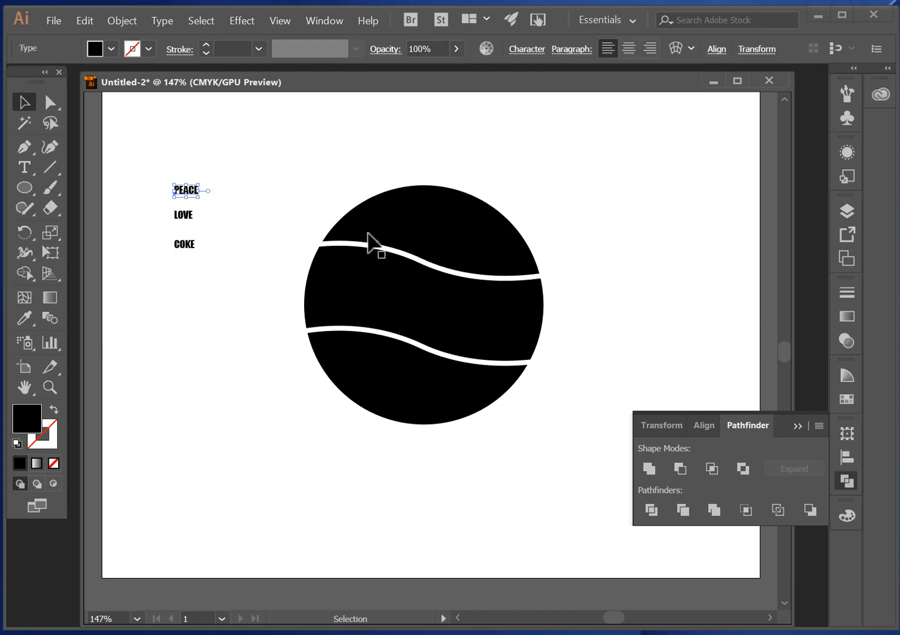
pyautogui.keyDown('shift'); pyautogui.click(465, 229); pyautogui.keyUp('shift')
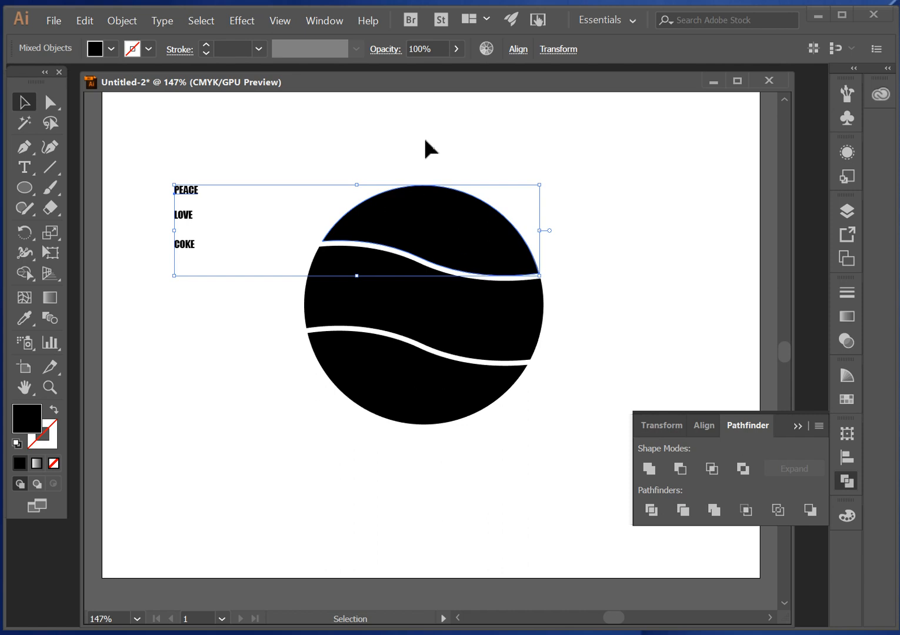
pyautogui.click(124, 22)
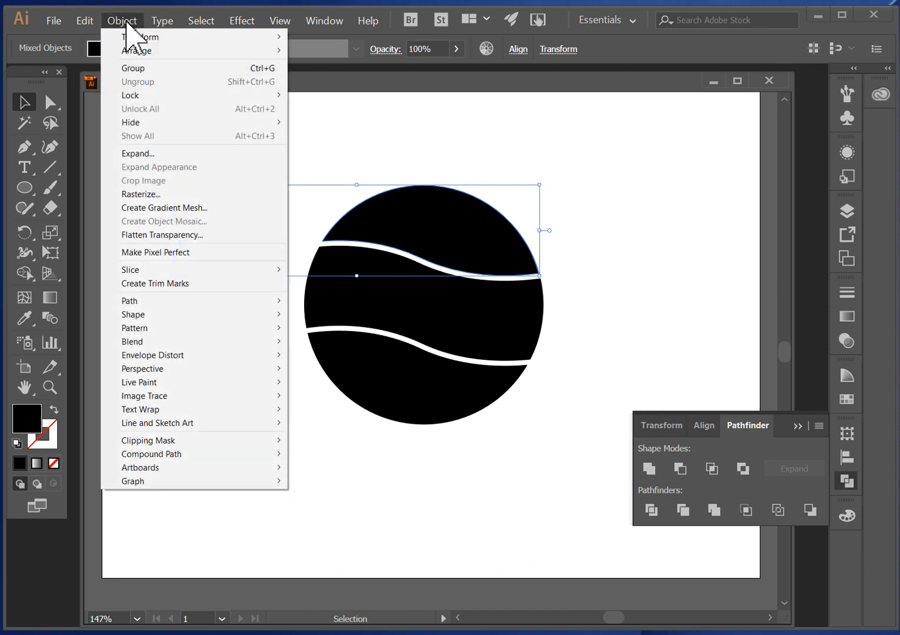
pyautogui.moveTo(194, 357)
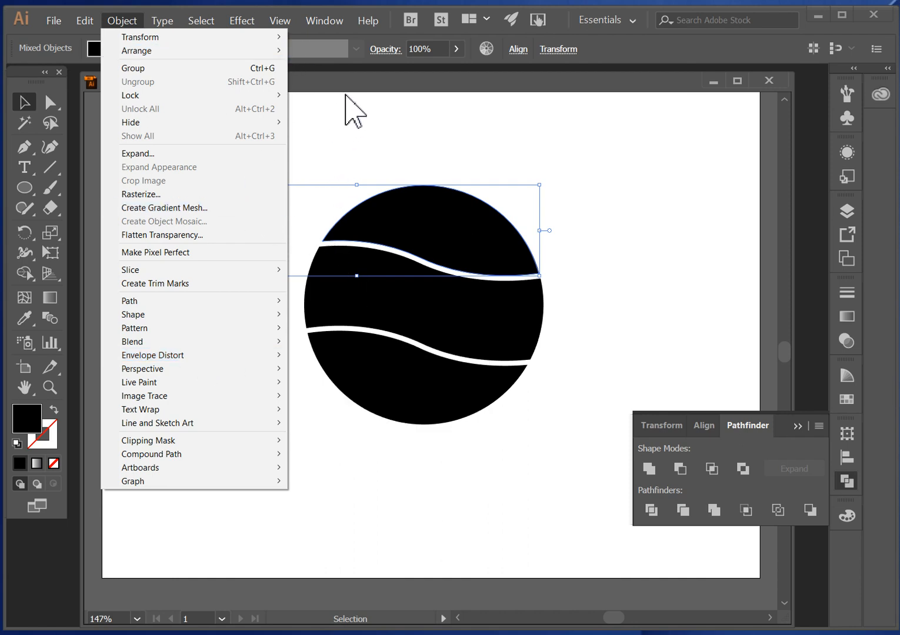
pyautogui.click(328, 140)
pyautogui.click(328, 140)
# - Warp the PEACE text into the circle's upper piece with Envelope Distort's Make with Top Object and deselect it
pyautogui.click(196, 194)
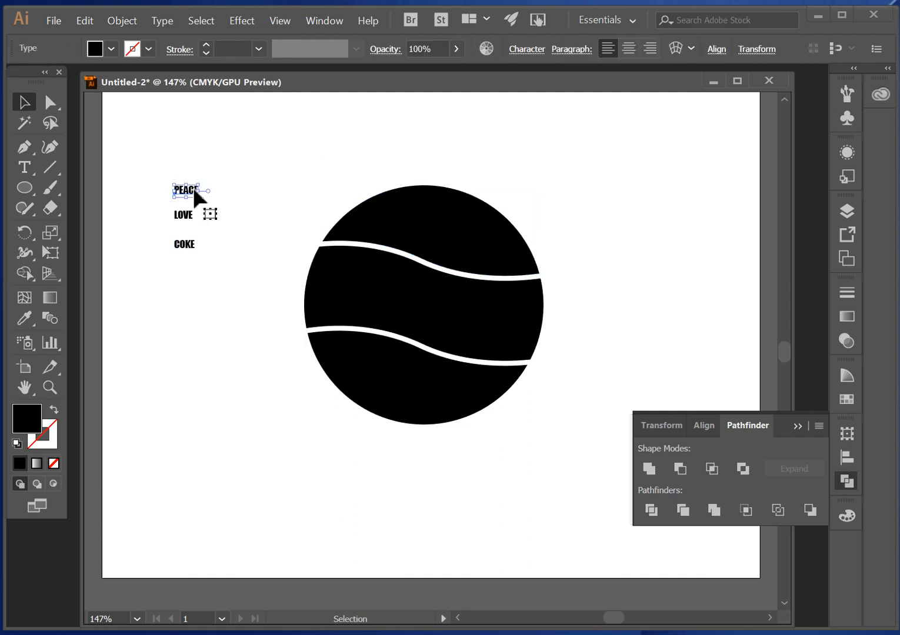
pyautogui.keyDown('shift'); pyautogui.click(458, 235); pyautogui.keyUp('shift')
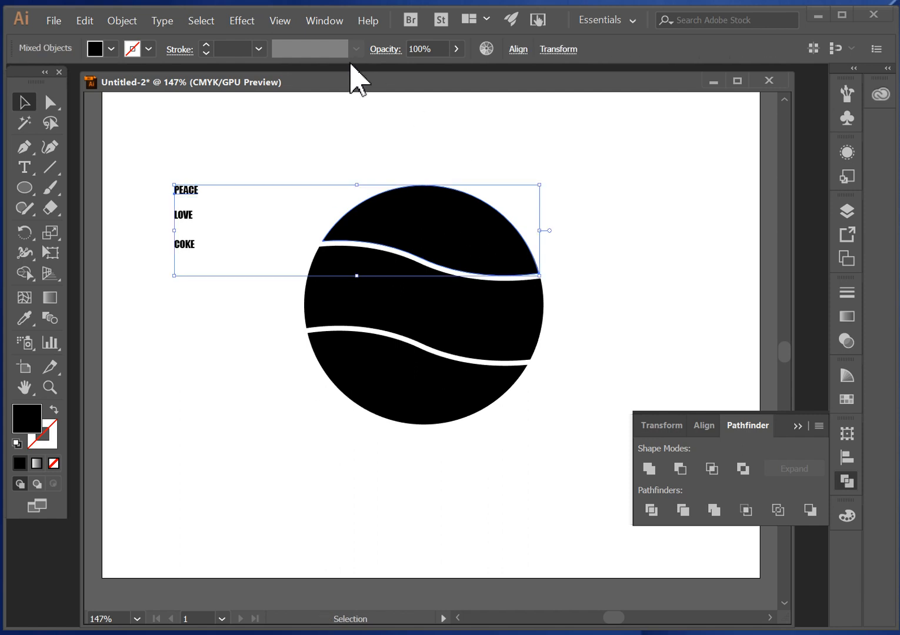
pyautogui.click(123, 24)
pyautogui.moveTo(207, 360)
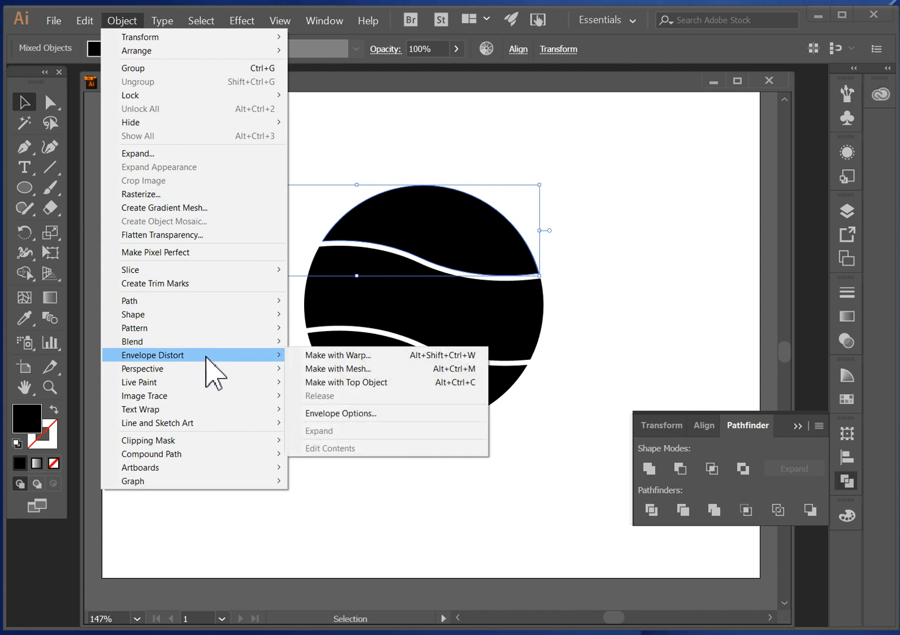
pyautogui.click(343, 383)
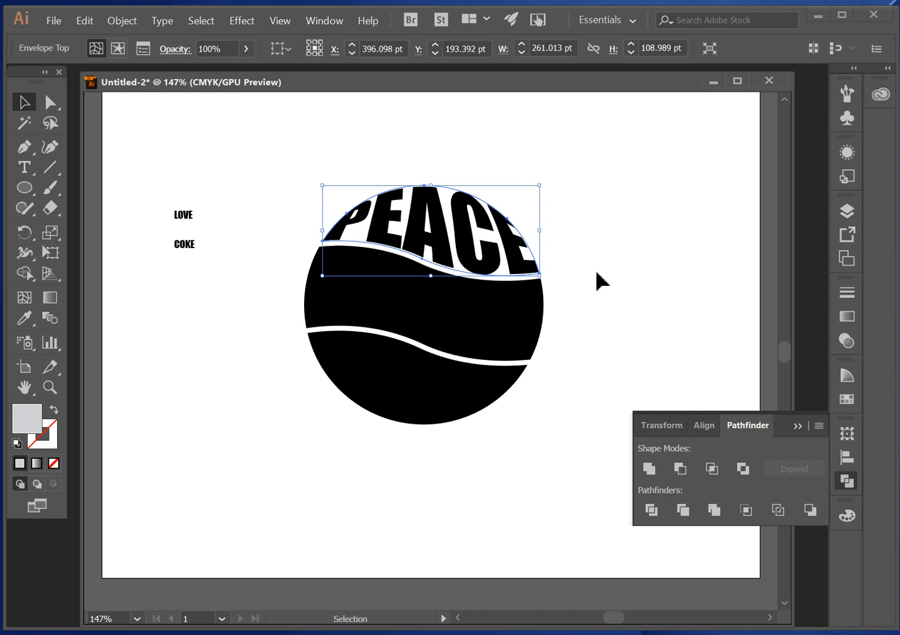
pyautogui.click(603, 327)
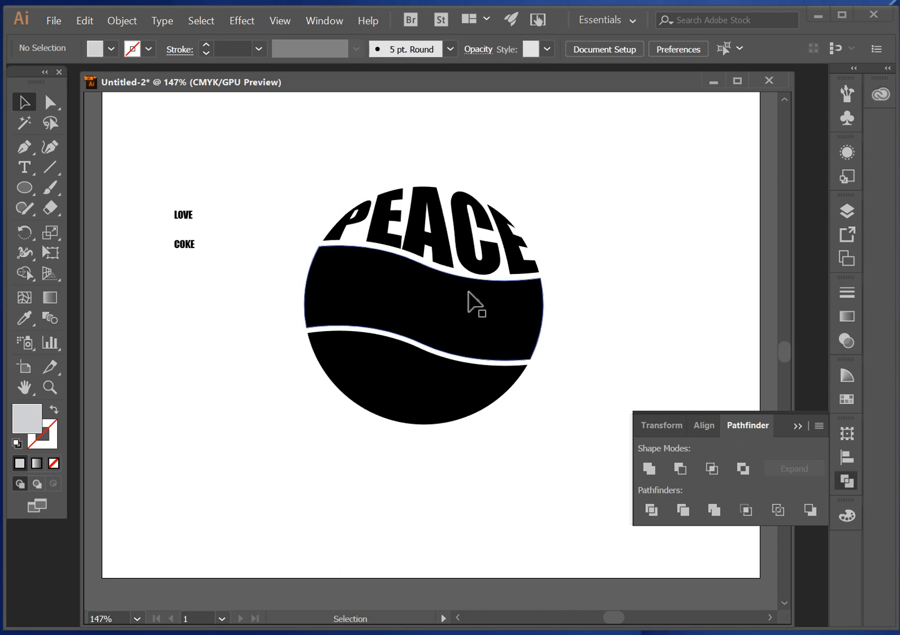
# - Warp the LOVE text into the circle's middle piece with Envelope Distort's Make with Top Object and deselect it
pyautogui.click(183, 217)
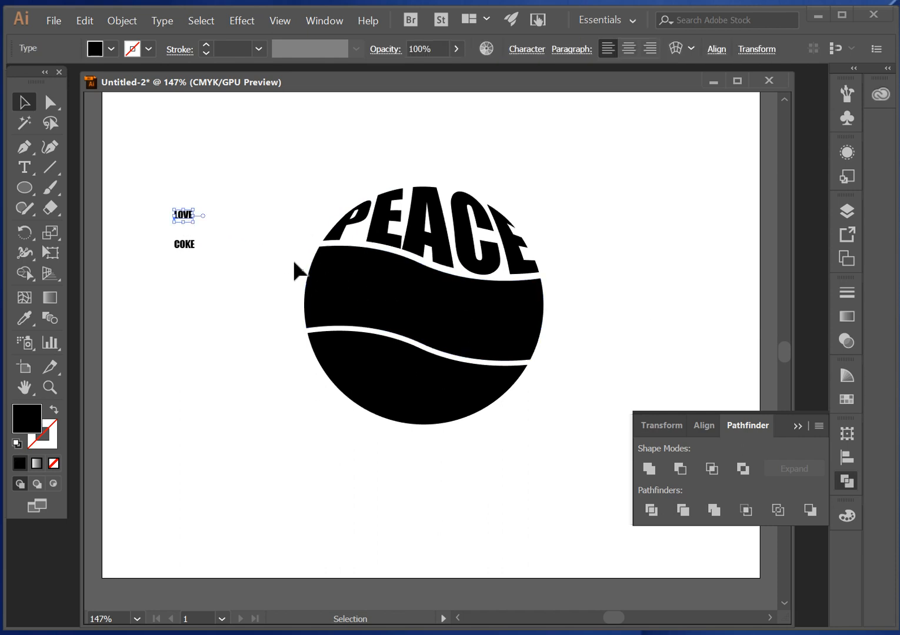
pyautogui.keyDown('shift'); pyautogui.click(418, 321); pyautogui.keyUp('shift')
pyautogui.click(122, 22)
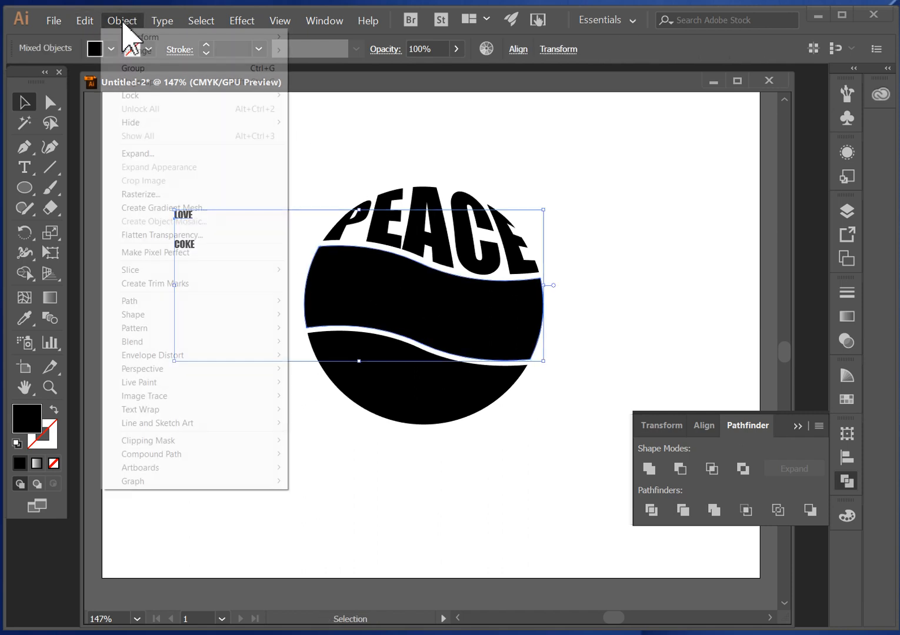
pyautogui.moveTo(199, 355)
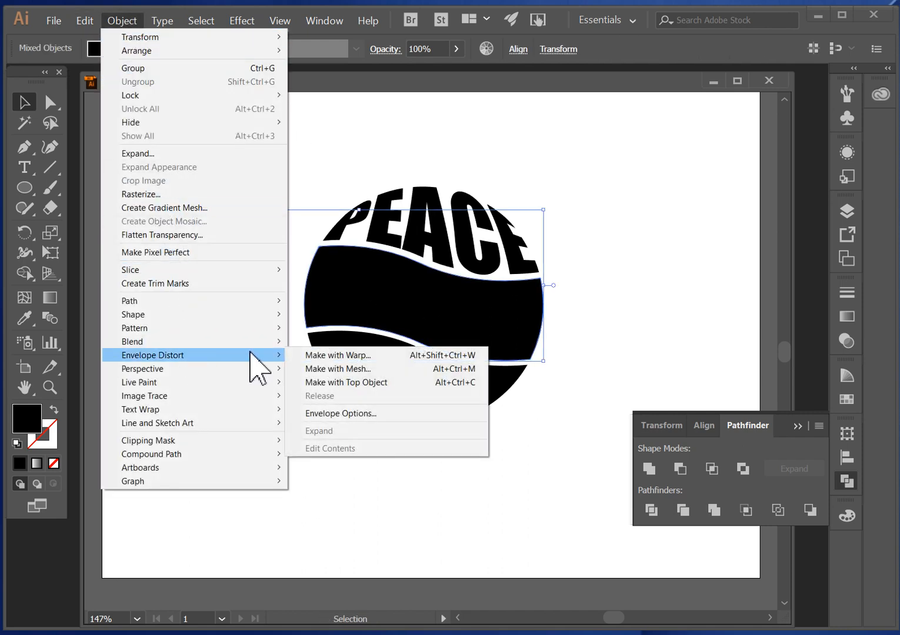
pyautogui.click(398, 382)
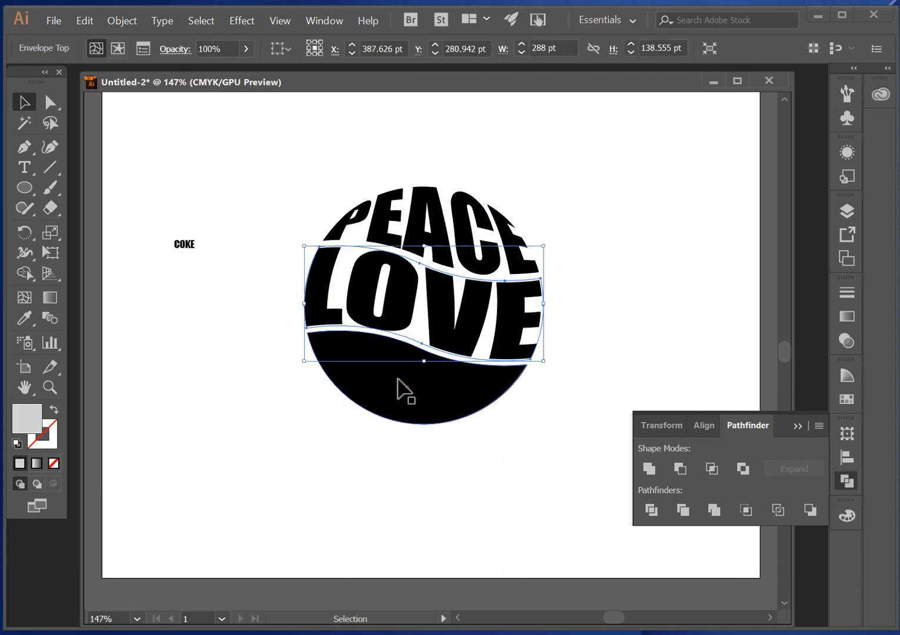
pyautogui.click(256, 241)
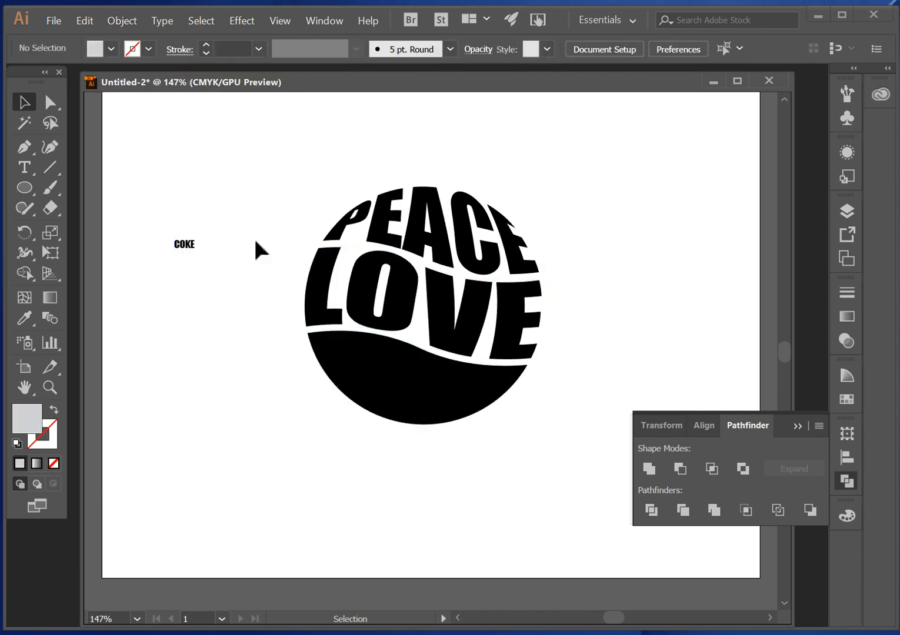
# - Warp the COKE text into the circle's lower piece with Envelope Distort's Make with Top Object and deselect it
pyautogui.click(188, 247)
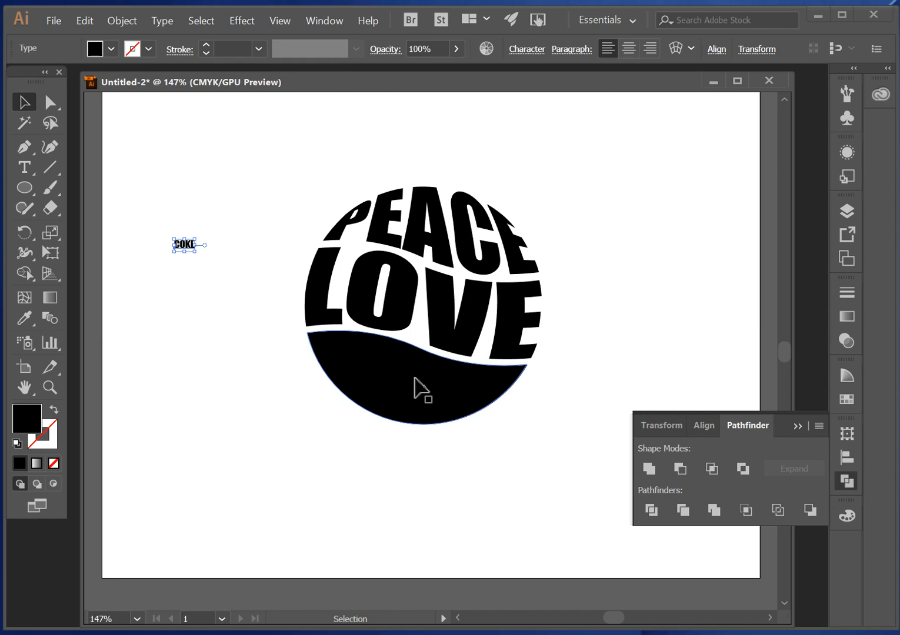
pyautogui.keyDown('shift'); pyautogui.click(416, 400); pyautogui.keyUp('shift')
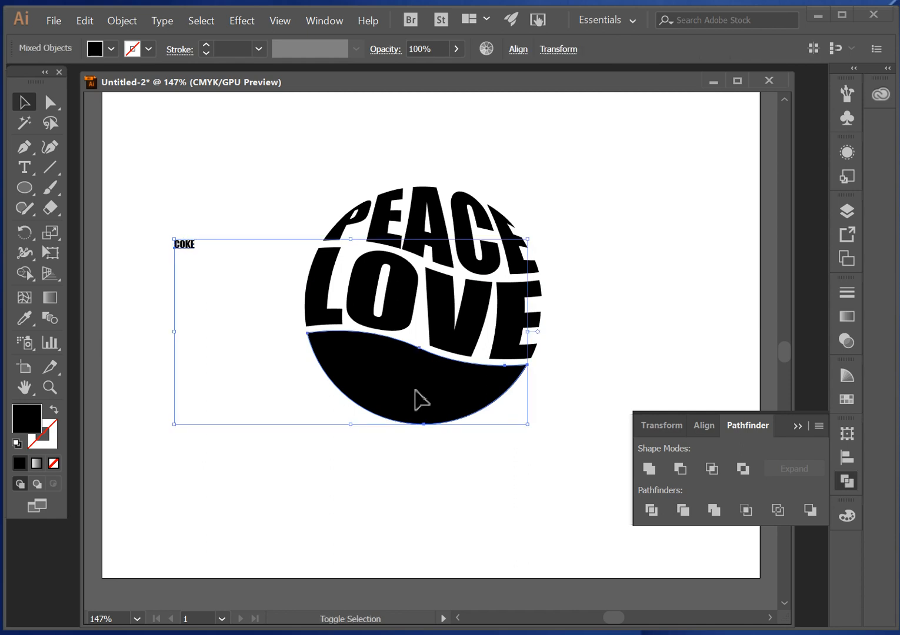
pyautogui.click(122, 20)
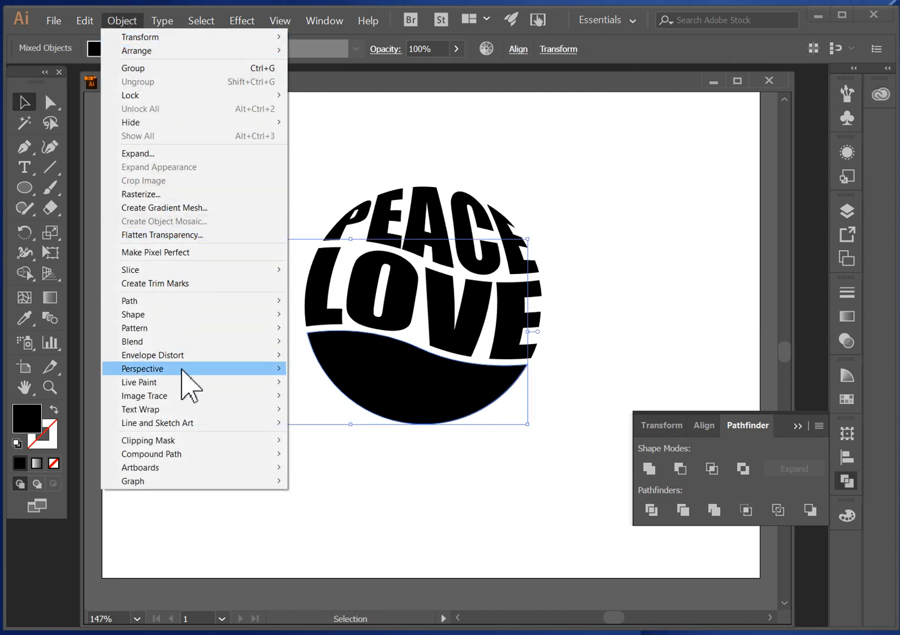
pyautogui.moveTo(185, 358)
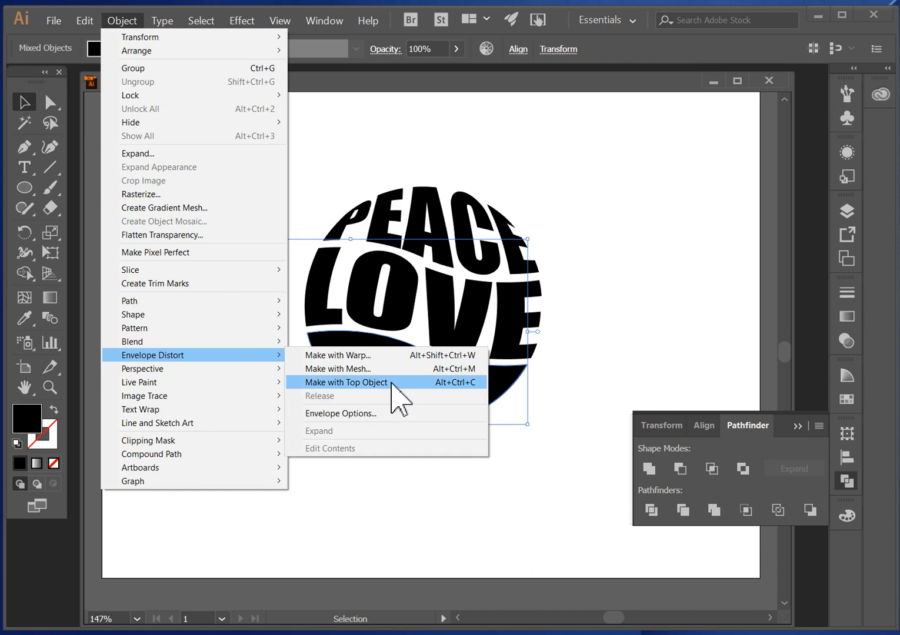
pyautogui.click(393, 384)
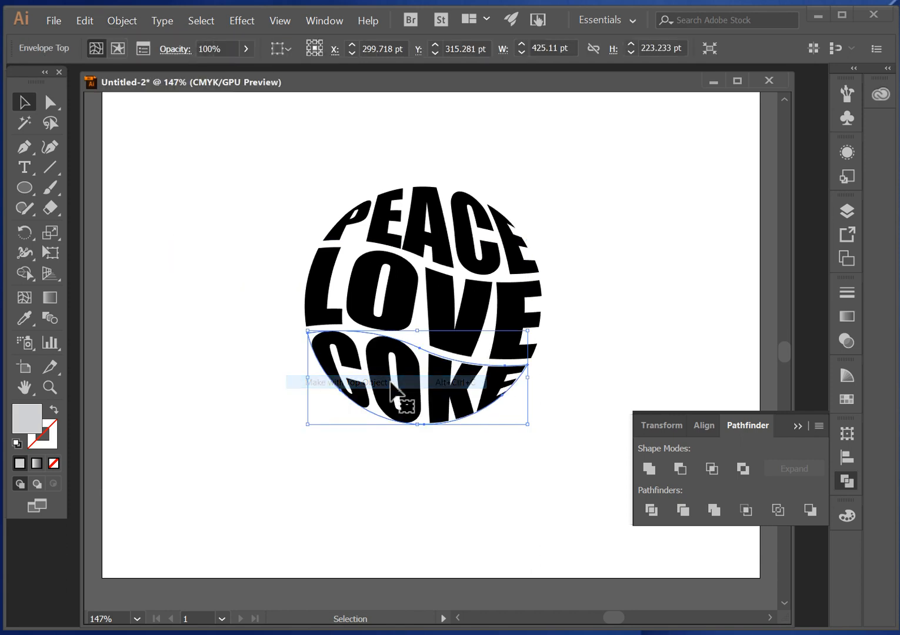
pyautogui.click(645, 294)
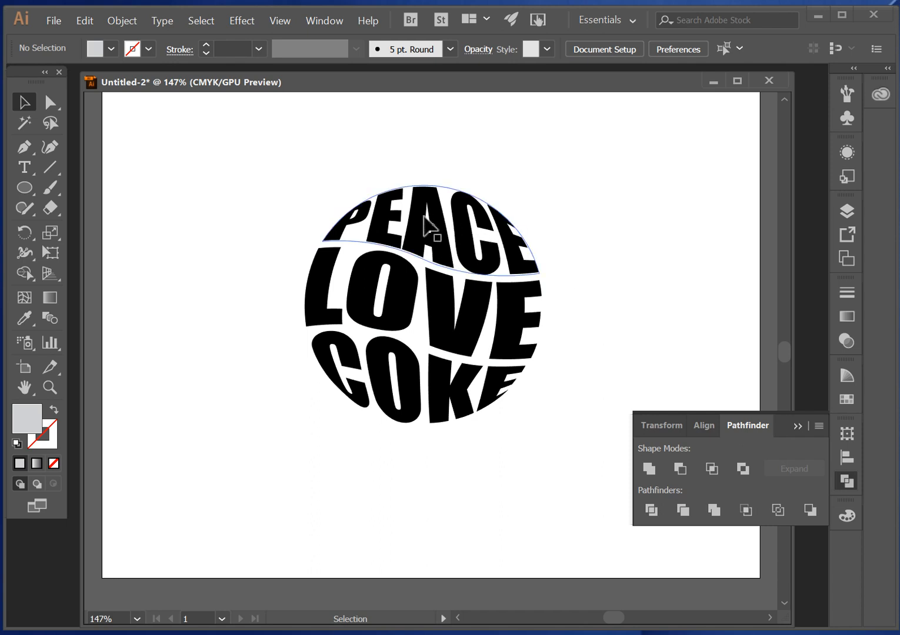
pyautogui.click(434, 229)
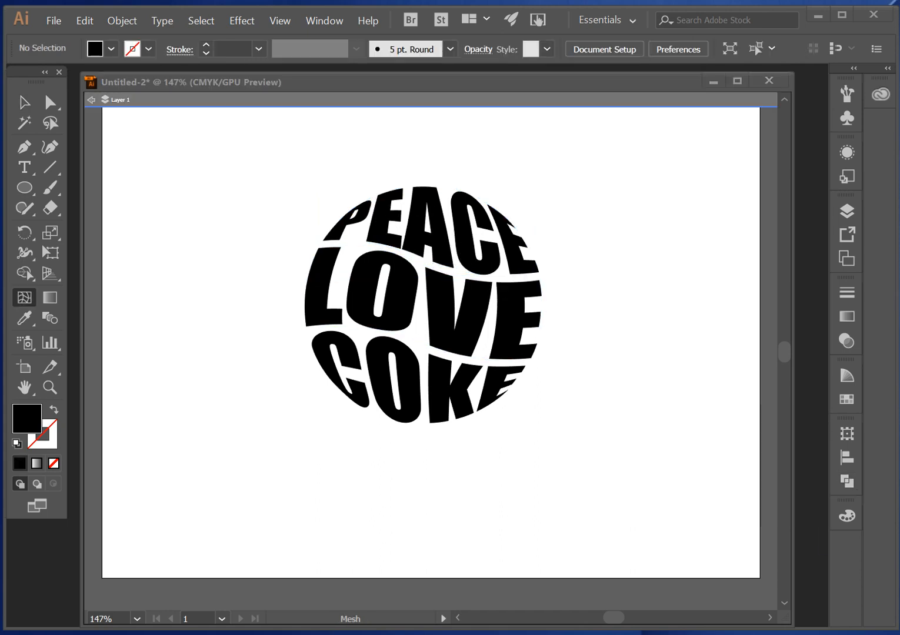
pyautogui.click(445, 243)
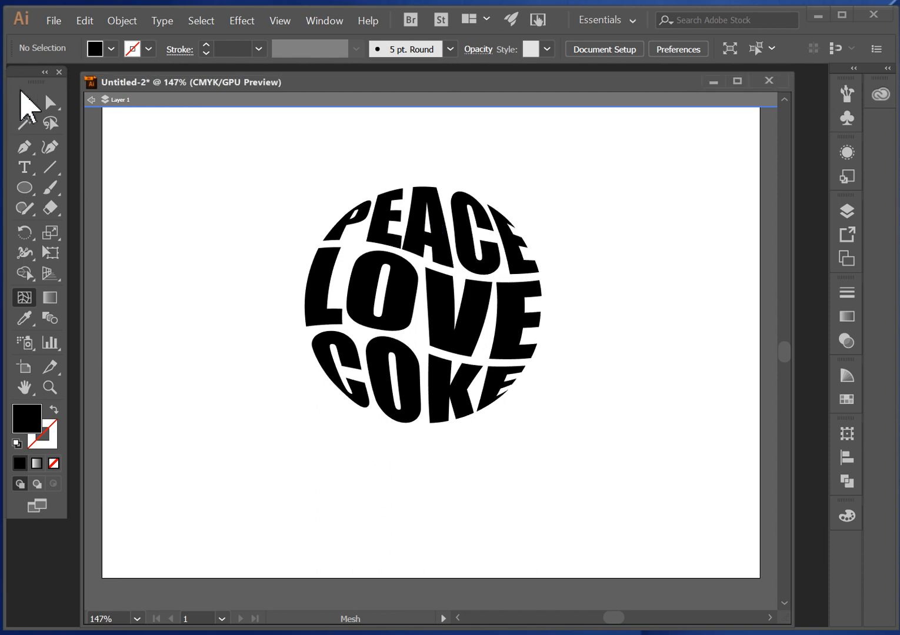
pyautogui.click(22, 94)
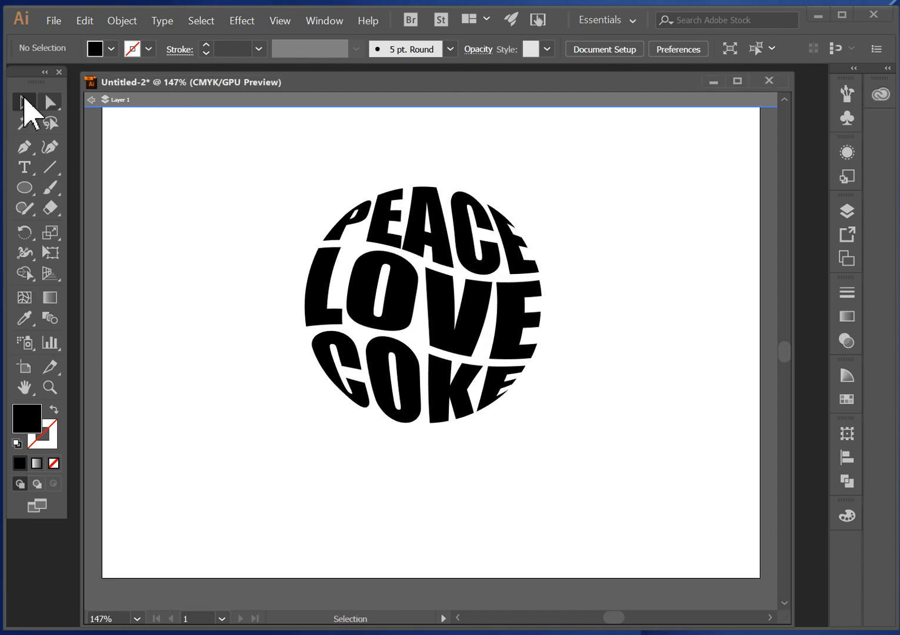
pyautogui.click(475, 259)
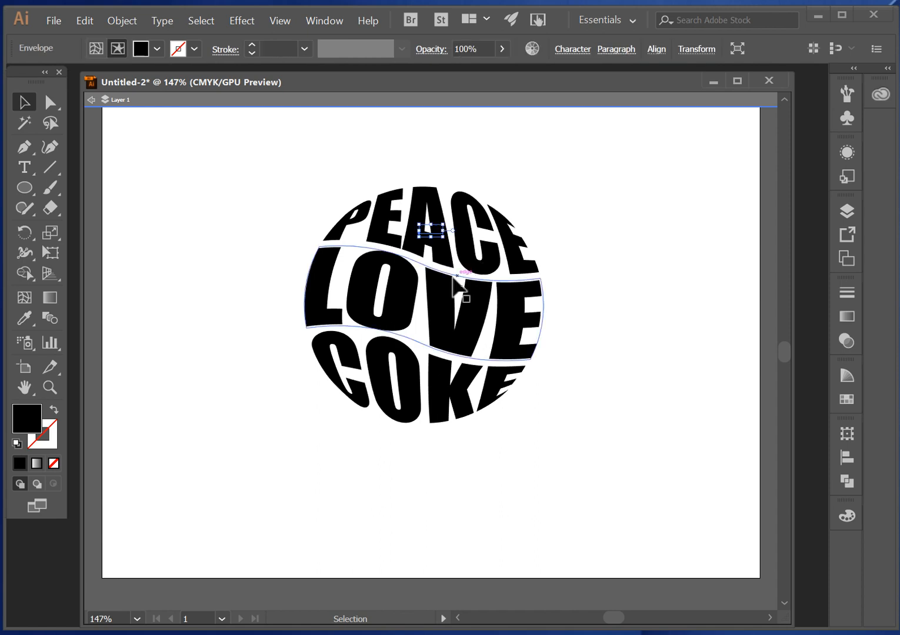
pyautogui.click(91, 103)
pyautogui.click(294, 203)
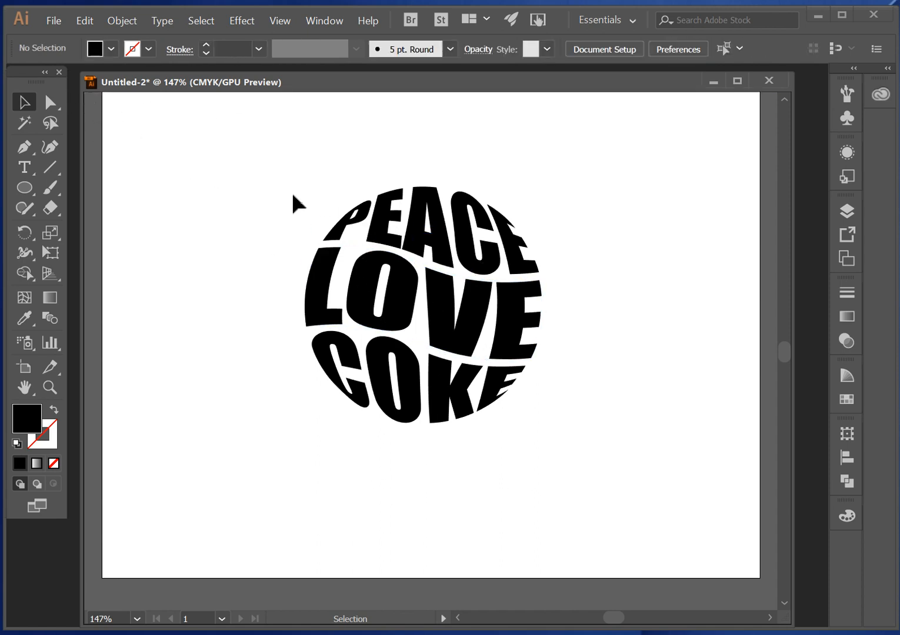
pyautogui.click(390, 228)
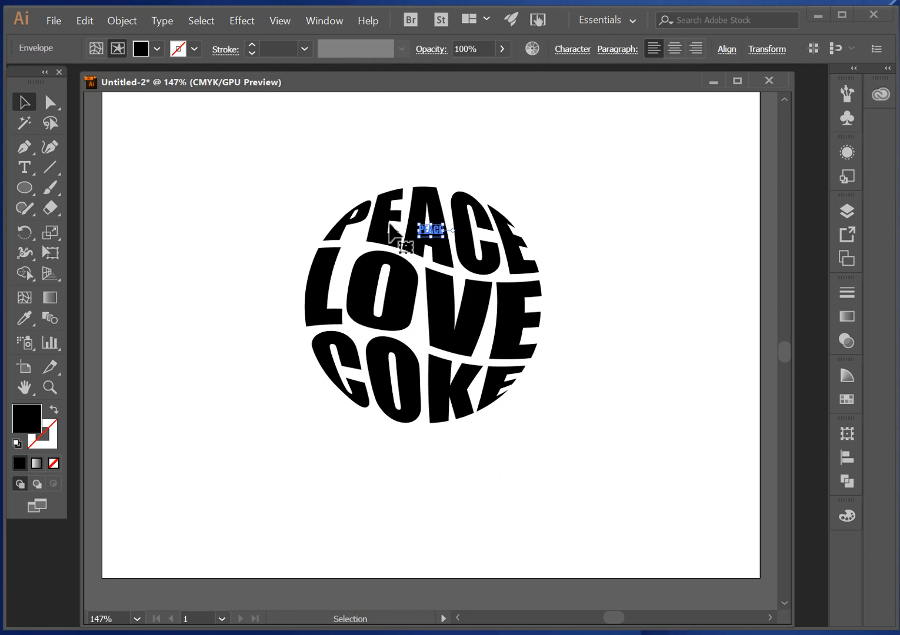
pyautogui.click(402, 300)
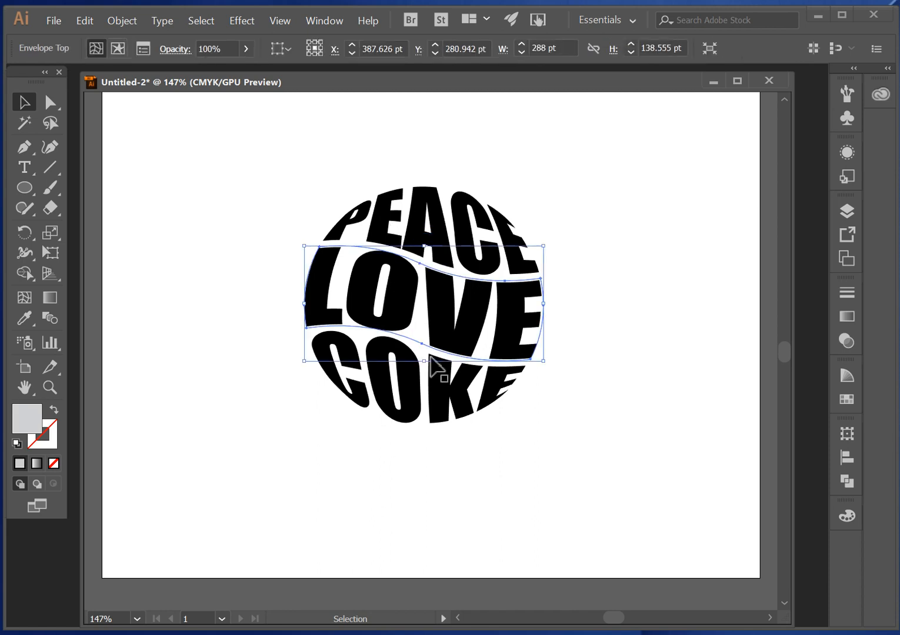
# - Edit the contents of the warped COKE envelope and fill its text with the orange-red swatch
pyautogui.click(428, 392)
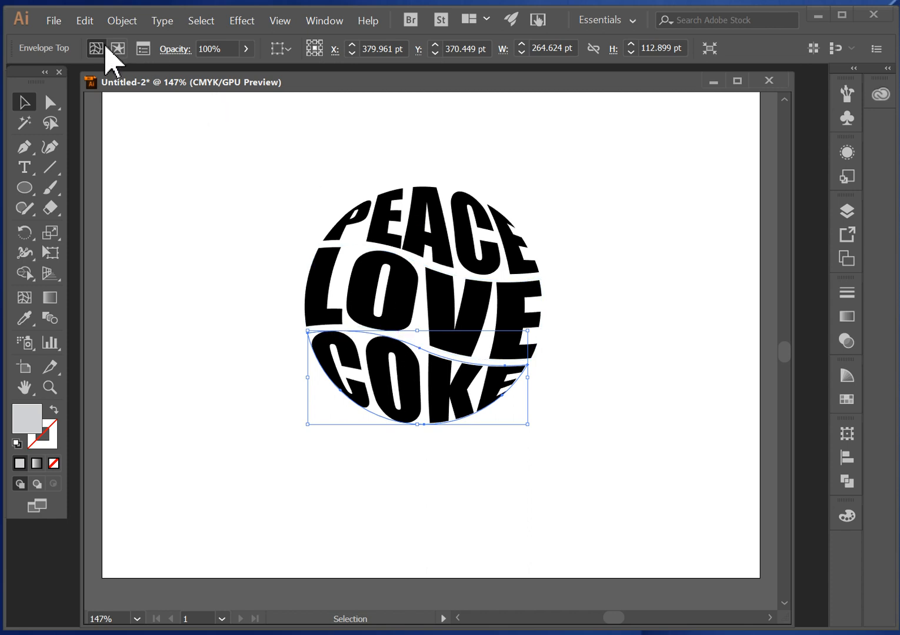
pyautogui.click(123, 21)
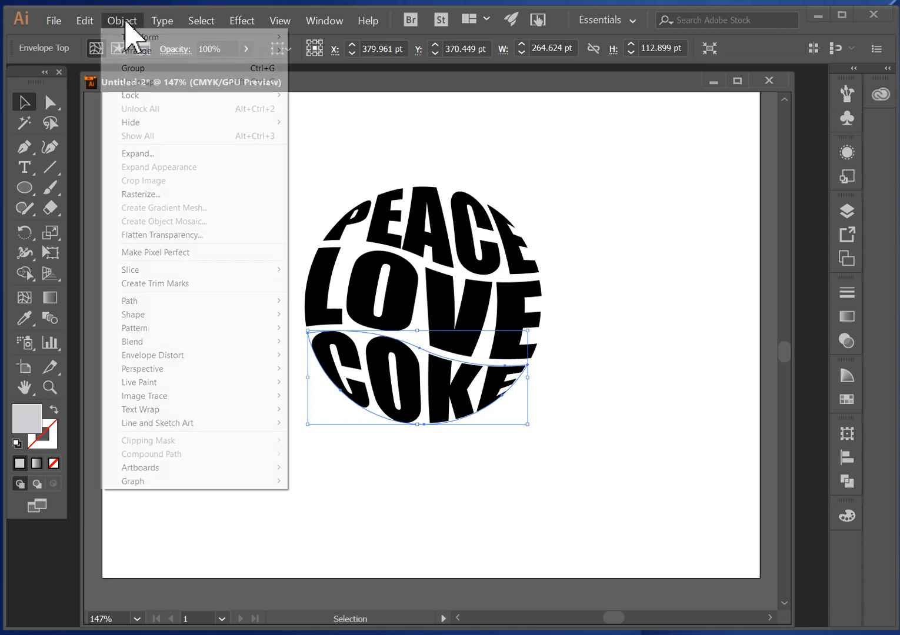
pyautogui.moveTo(184, 357)
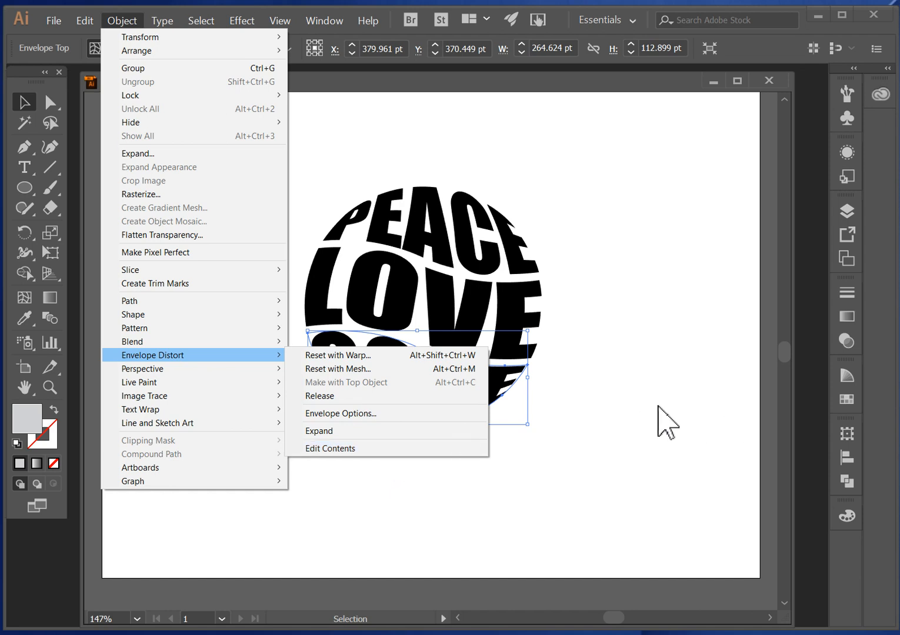
pyautogui.click(419, 449)
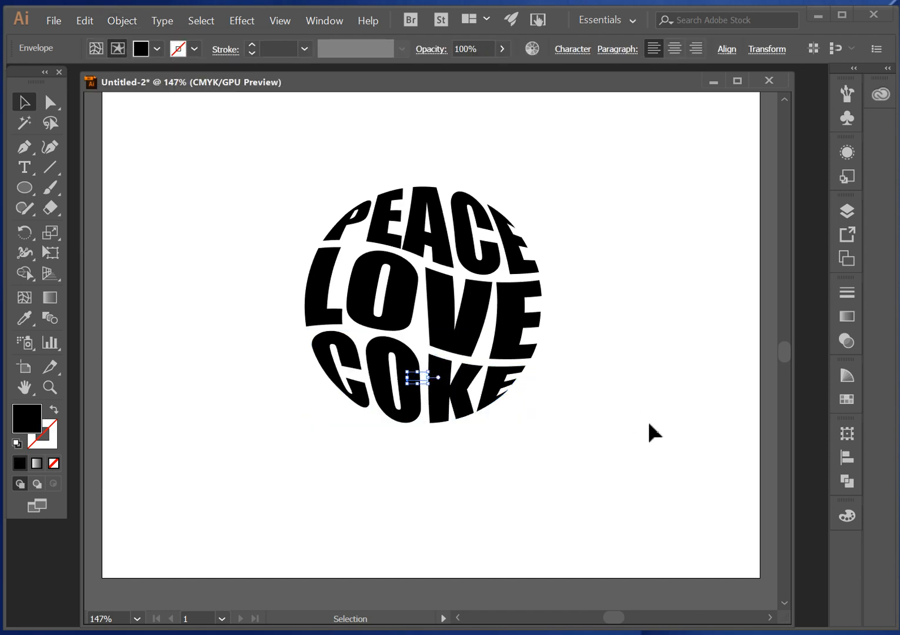
pyautogui.click(849, 399)
pyautogui.click(766, 420)
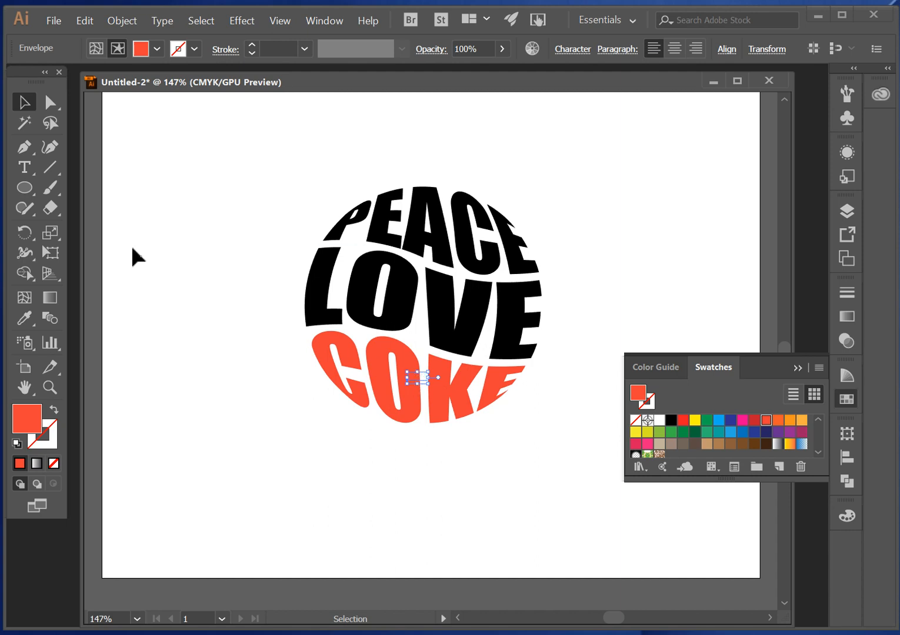
pyautogui.click(28, 170)
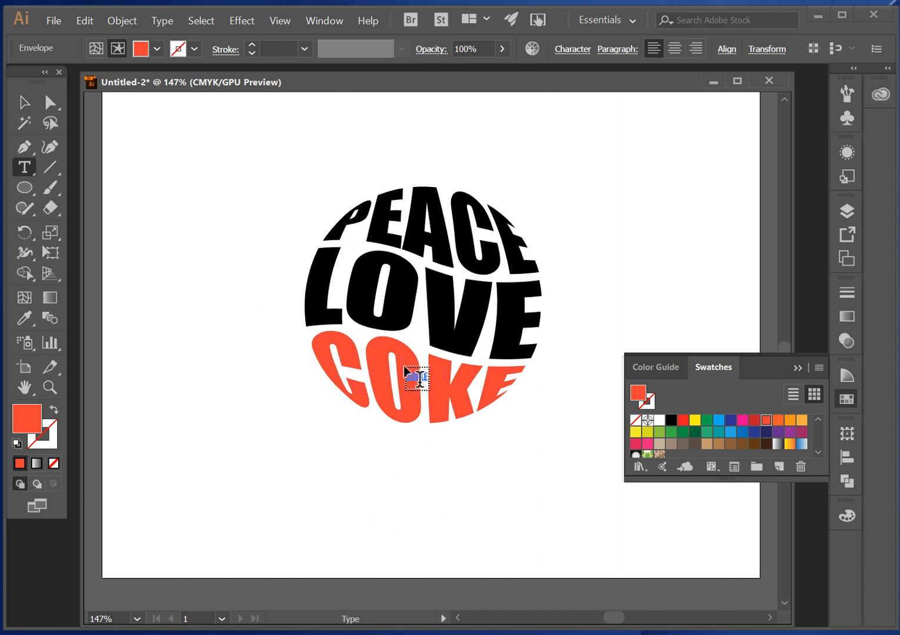
pyautogui.click(426, 373)
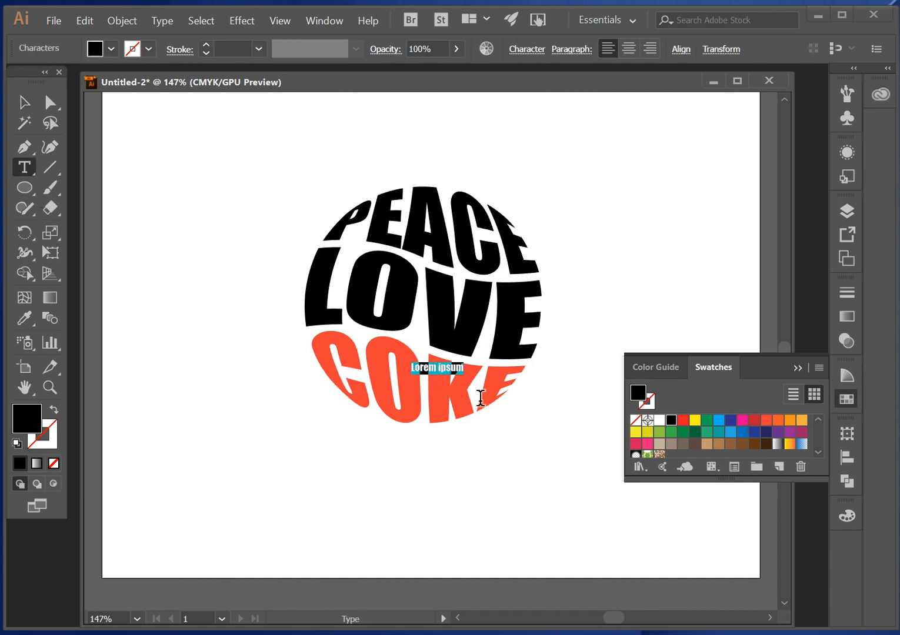
pyautogui.hotkey('ctrl', 'z')
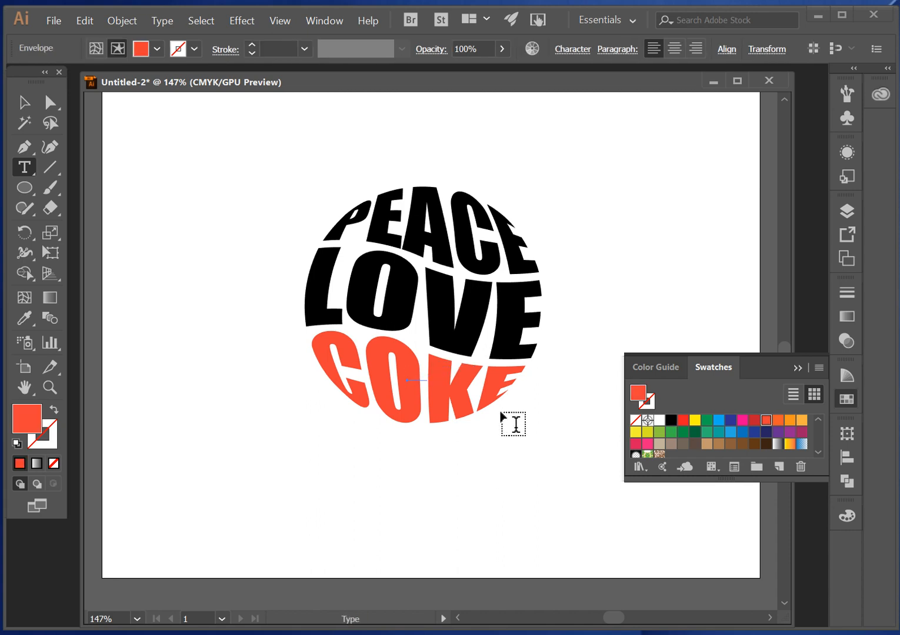
# - Replace the word COKE inside the lower envelope with PUPPIES and deselect the text
pyautogui.hotkey('ctrl', 'space')
pyautogui.keyDown('ctrl'); pyautogui.click(432, 383); pyautogui.keyUp('ctrl')
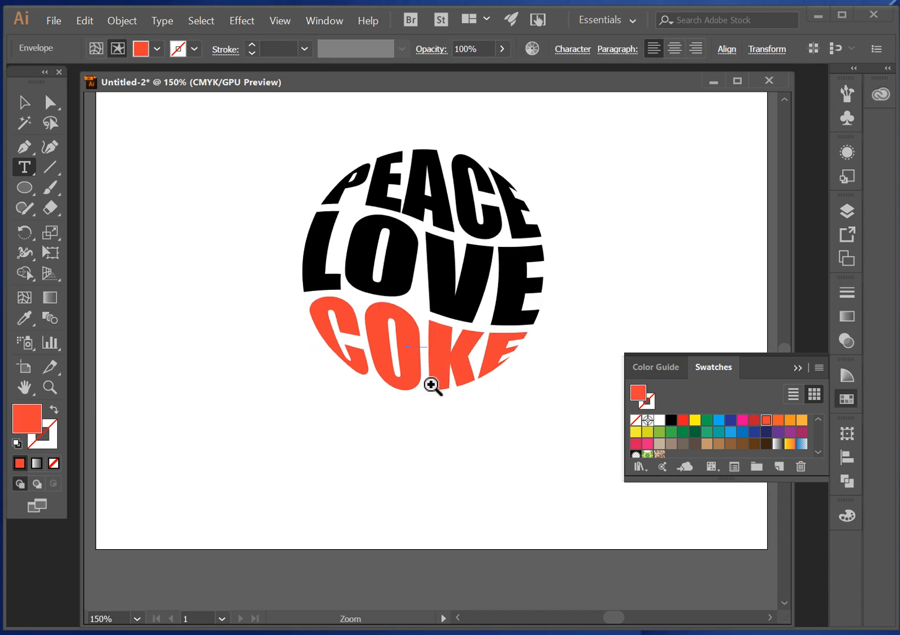
pyautogui.keyDown('ctrl'); pyautogui.click(413, 349); pyautogui.keyUp('ctrl')
pyautogui.keyDown('ctrl'); pyautogui.click(462, 343); pyautogui.keyUp('ctrl')
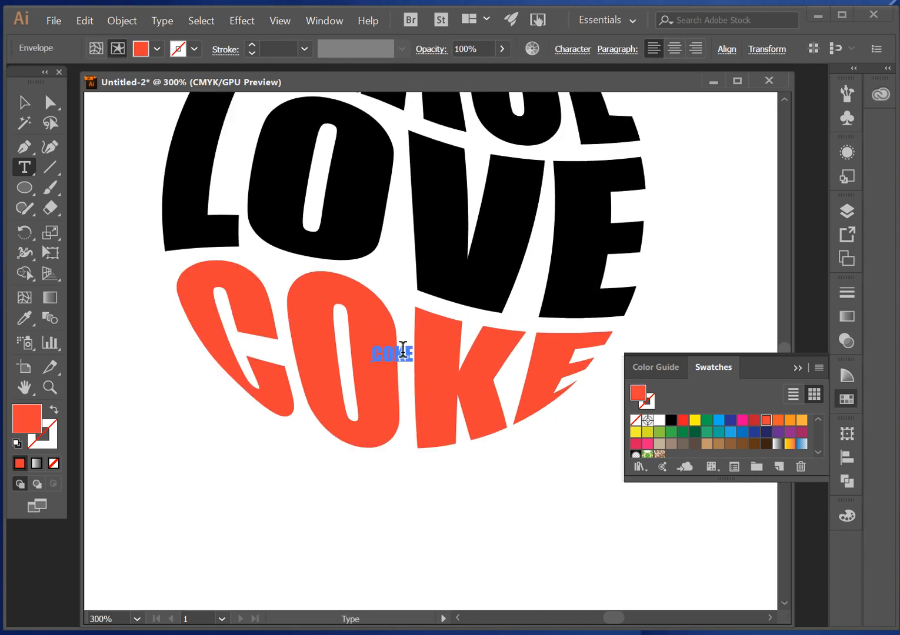
pyautogui.click(797, 368)
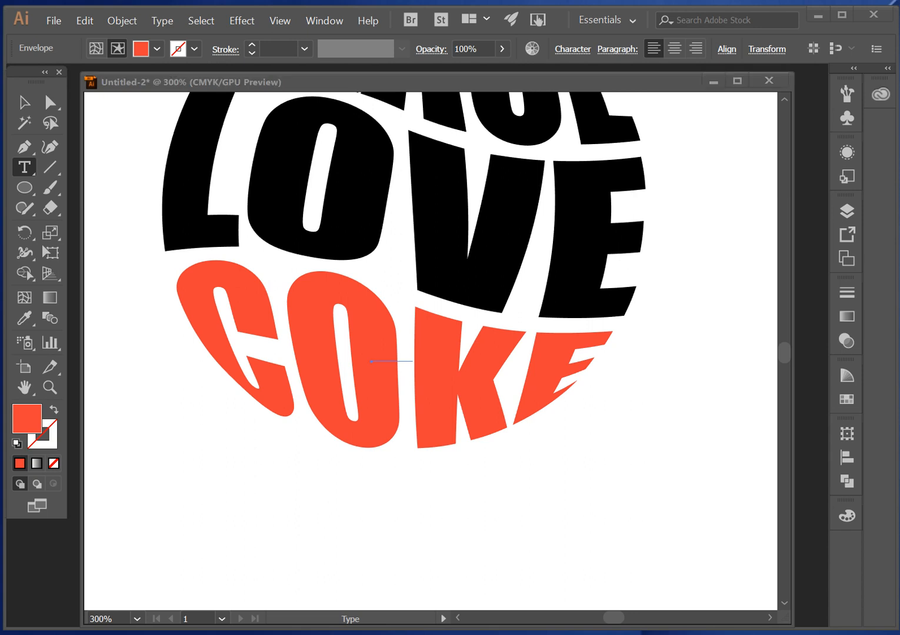
pyautogui.press('Escape')
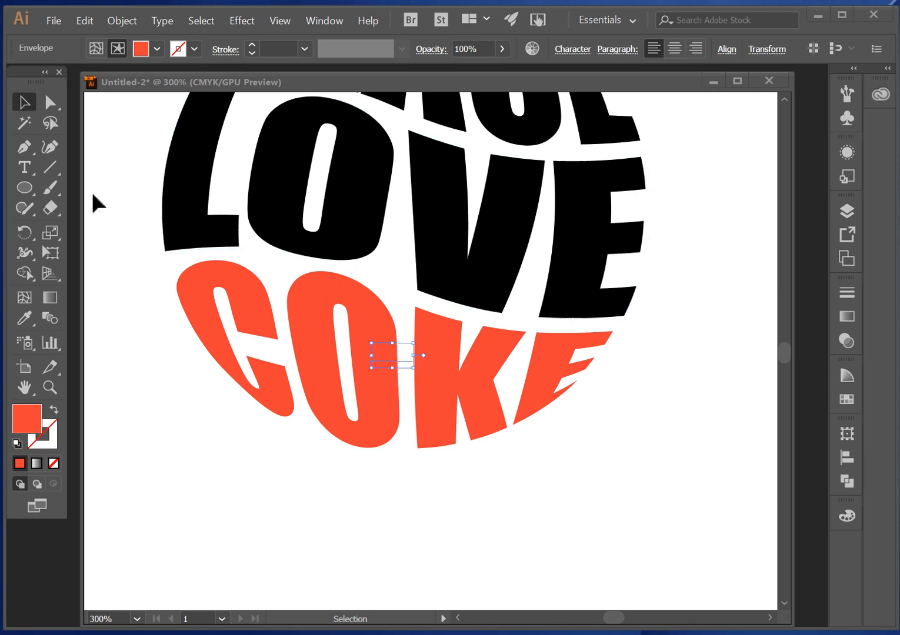
pyautogui.click(26, 169)
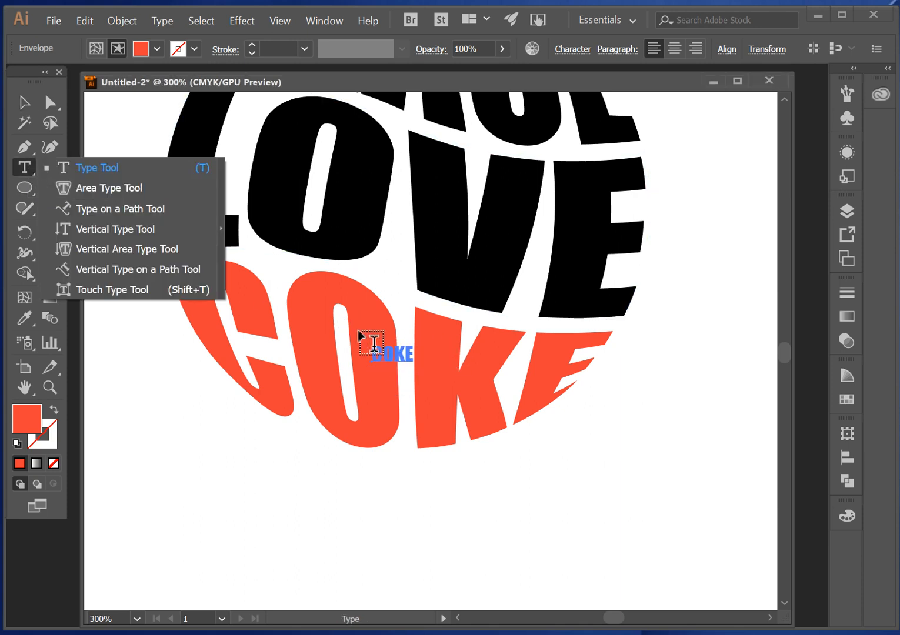
pyautogui.click(25, 102)
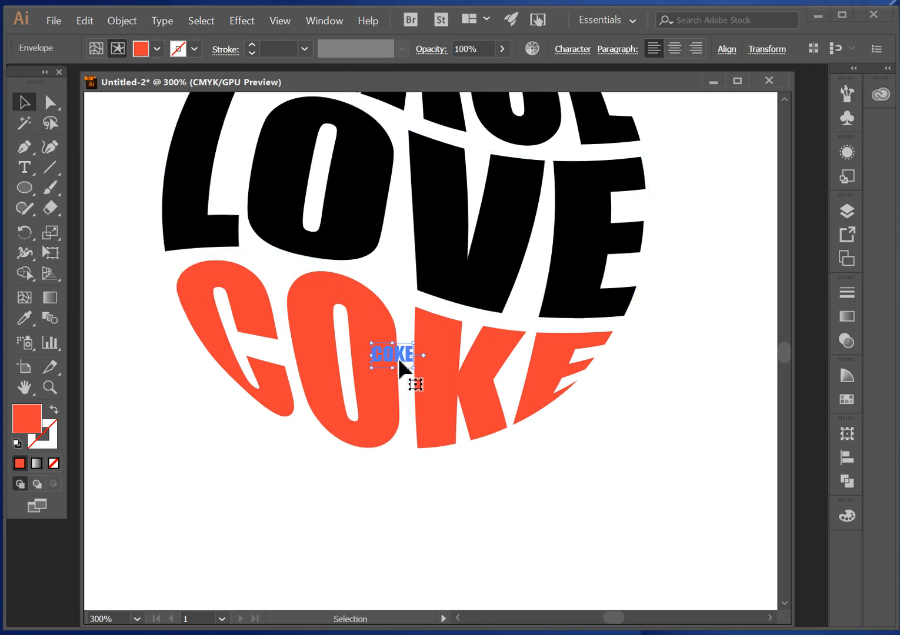
pyautogui.click(28, 167)
pyautogui.doubleClick(379, 352)
pyautogui.doubleClick(391, 350)
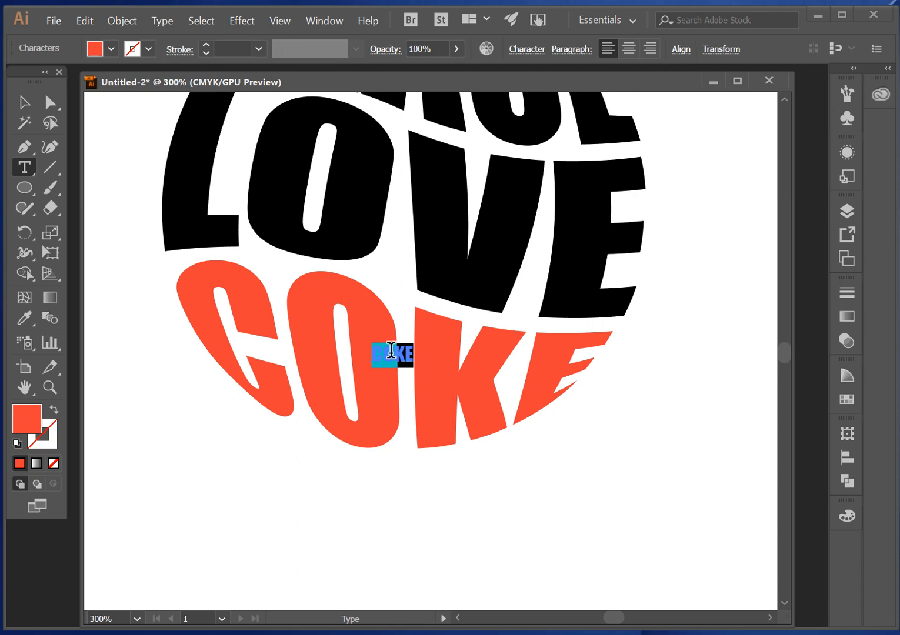
pyautogui.write('PUPP')
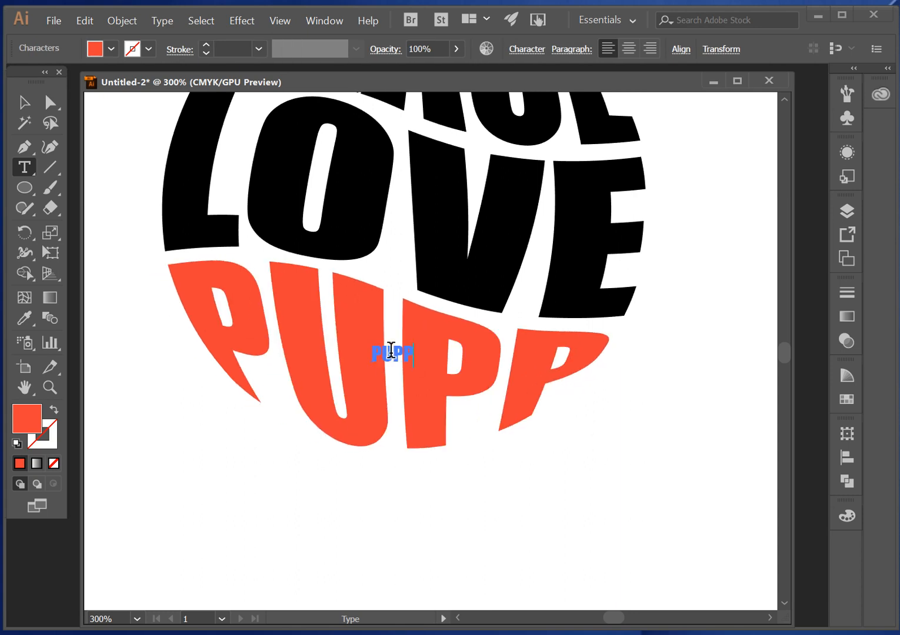
pyautogui.write('IES')
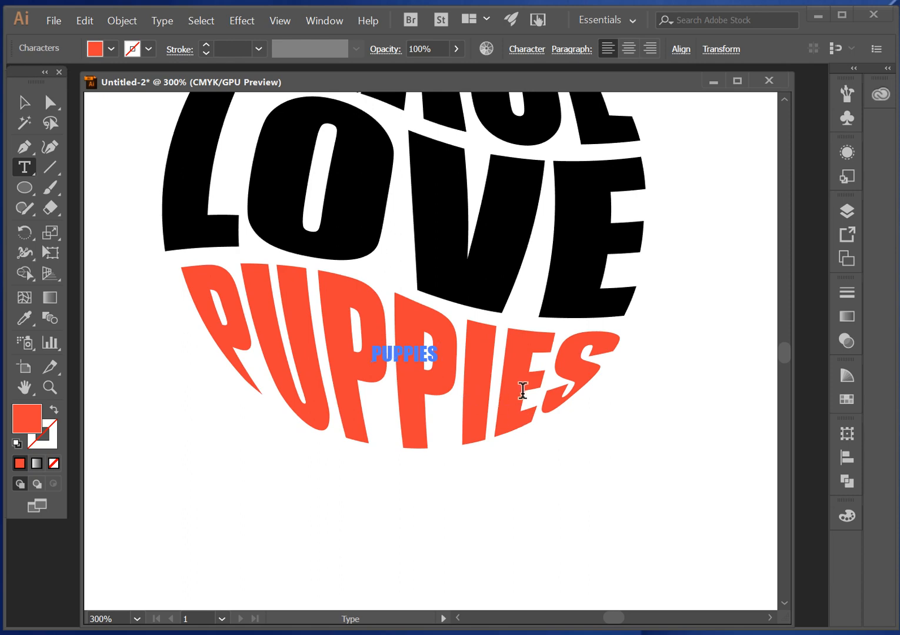
pyautogui.click(24, 102)
pyautogui.click(612, 549)
pyautogui.scroll(3, 690, 368)
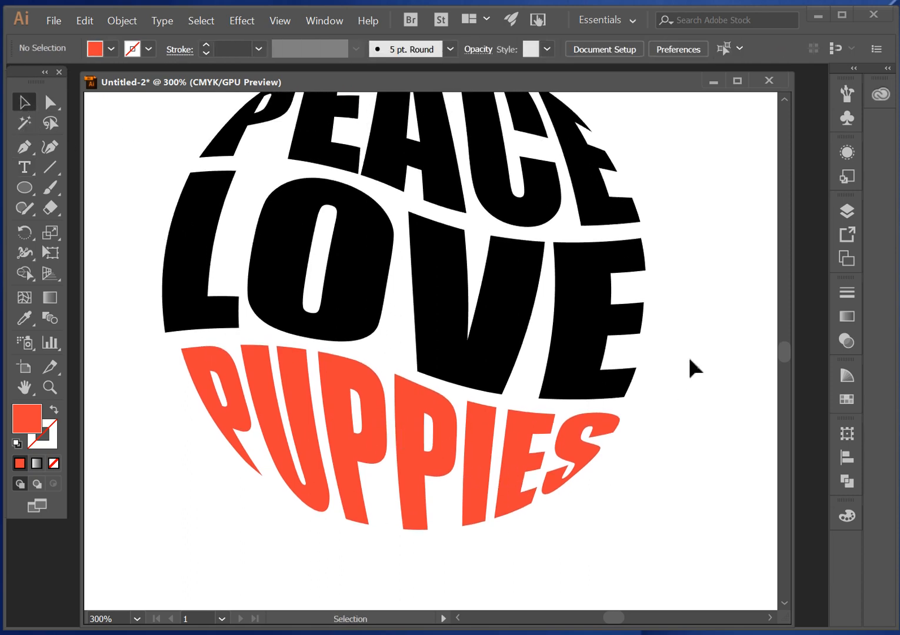
# - Start saving the document under a new name in the Desktop's Illustrator folder, using the author's name followed by _typeshapes
pyautogui.doubleClick(25, 388)
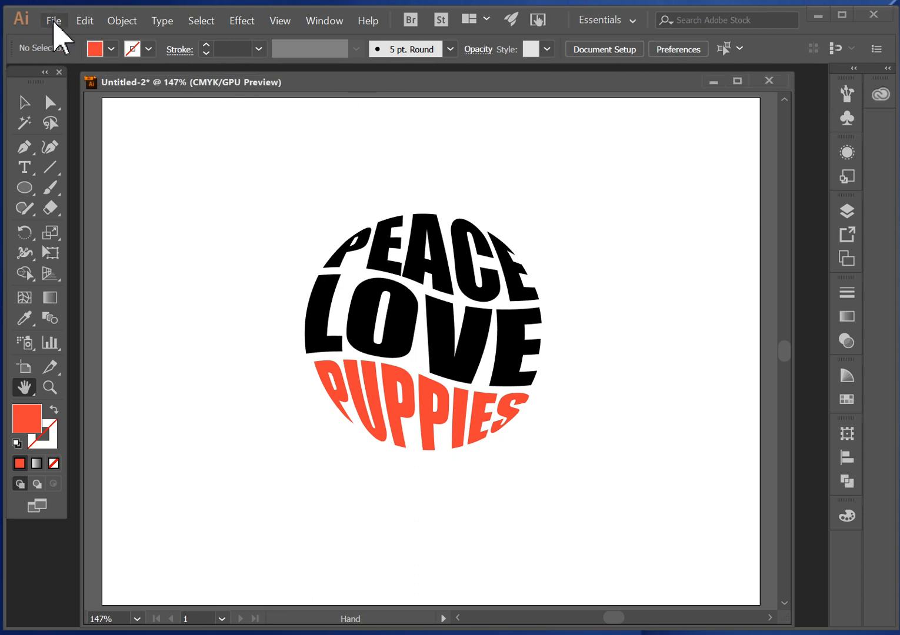
pyautogui.click(53, 23)
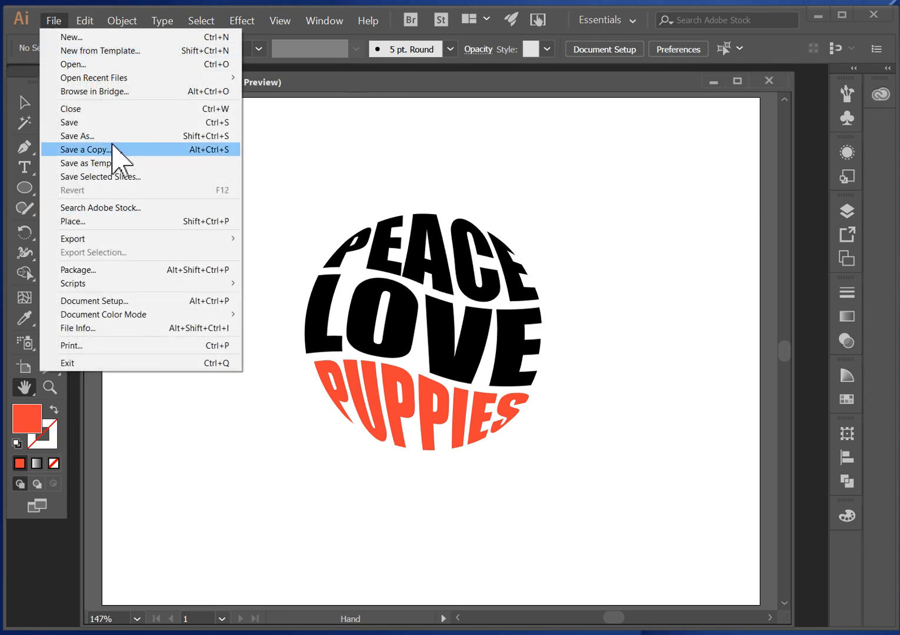
pyautogui.click(112, 136)
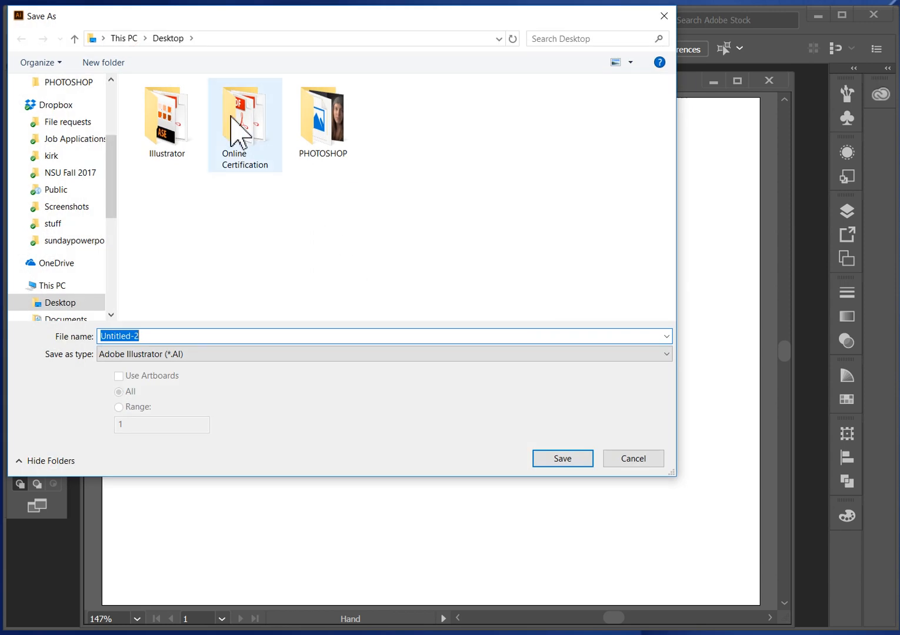
pyautogui.doubleClick(184, 121)
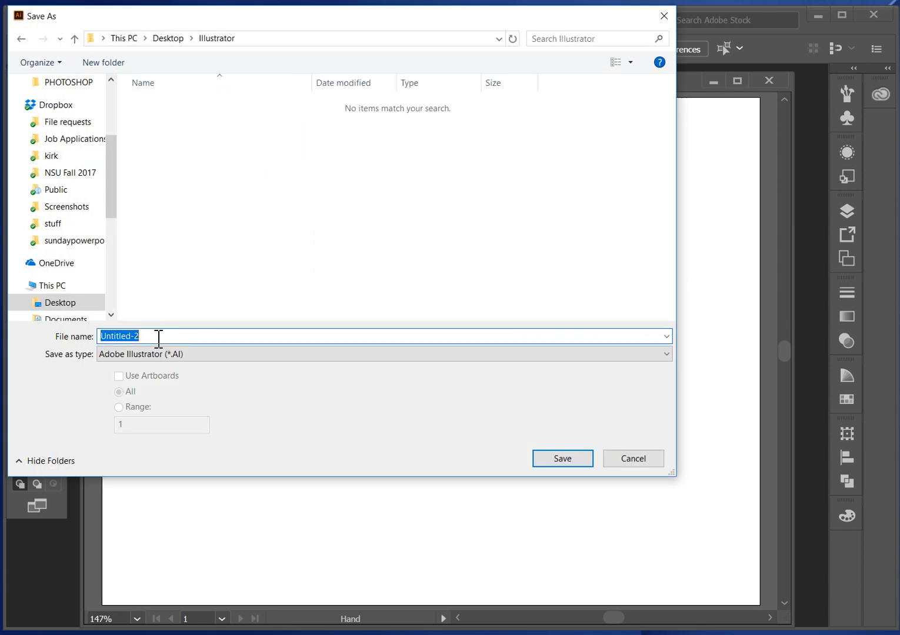
pyautogui.write('miles')
pyautogui.press('BackSpace')
pyautogui.press('BackSpace')
pyautogui.press('BackSpace')
pyautogui.press('BackSpace')
pyautogui.press('BackSpace')
pyautogui.write('mikeb')
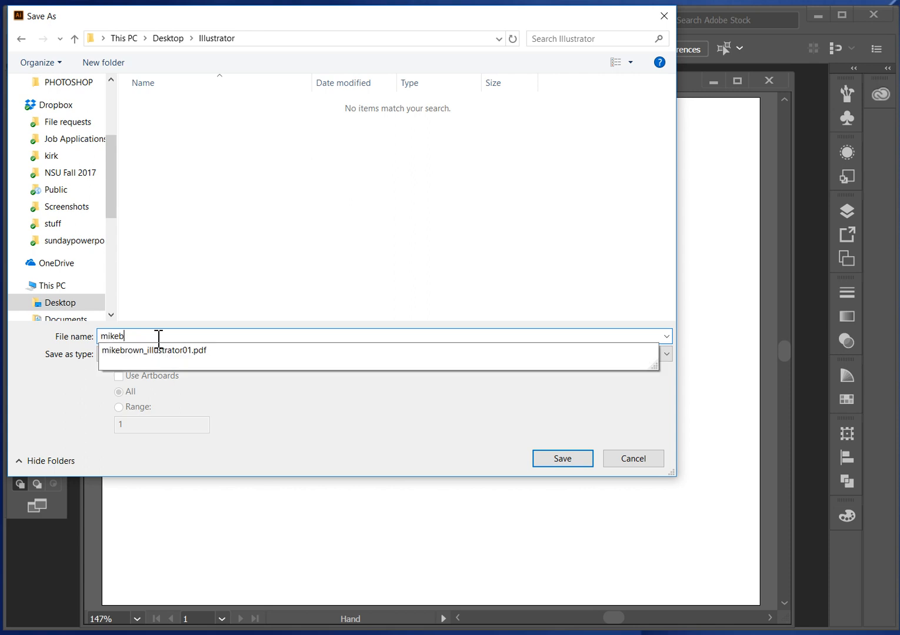
pyautogui.write('rown_typesha')
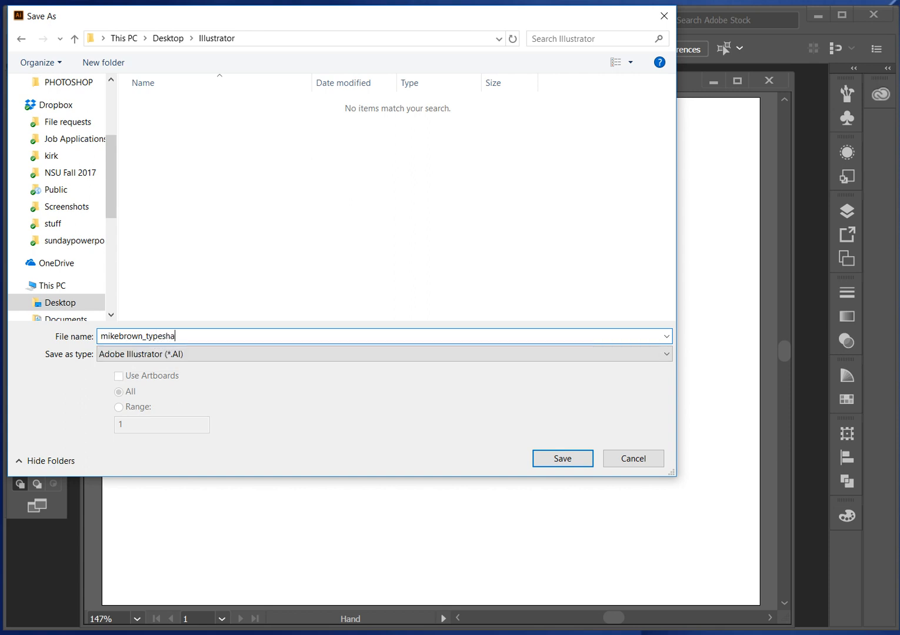
pyautogui.write('pes')
pyautogui.write('.')
# - Set the file type to Adobe PDF and save it with the Illustrator Default preset
pyautogui.click(198, 355)
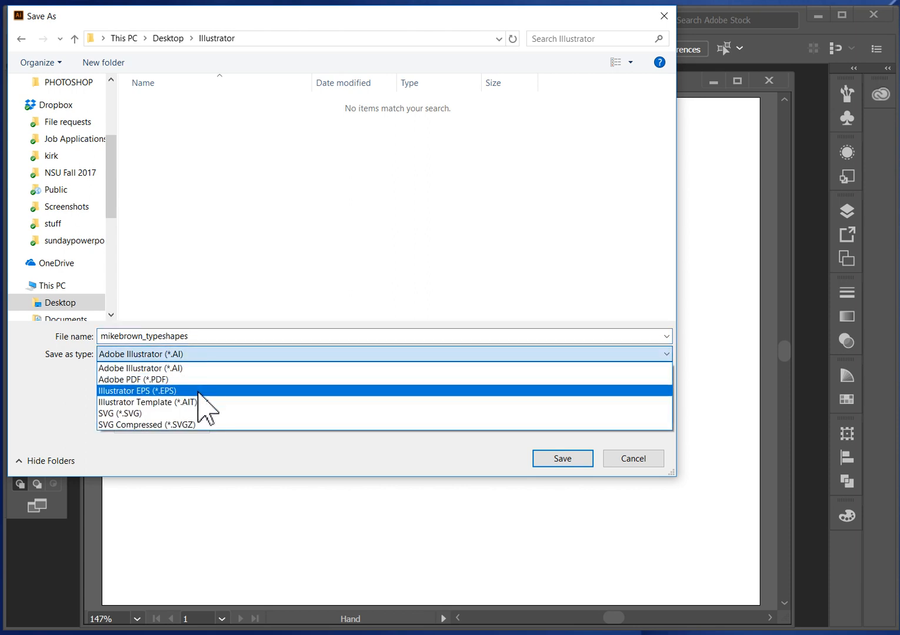
pyautogui.click(215, 379)
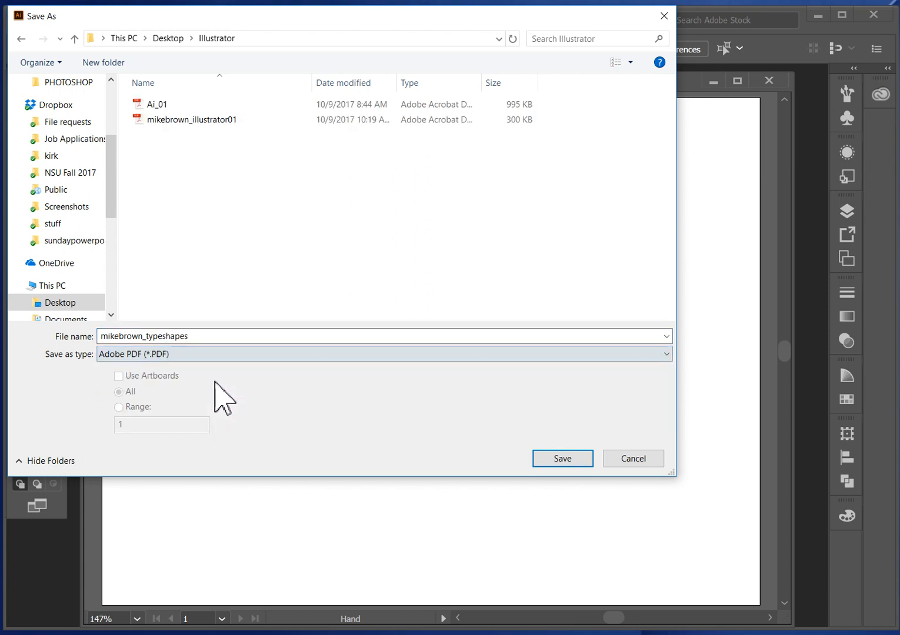
pyautogui.click(566, 460)
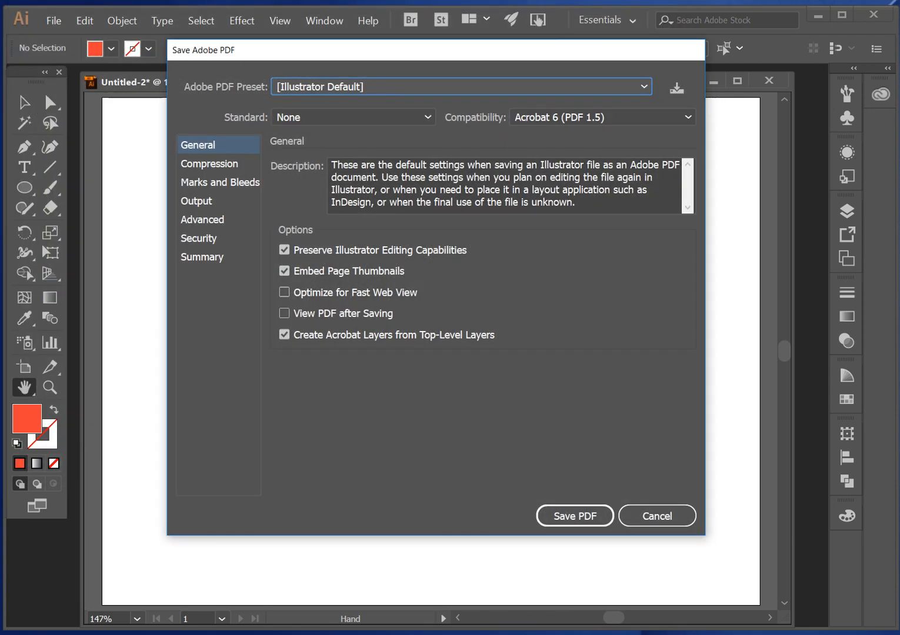
pyautogui.click(583, 516)
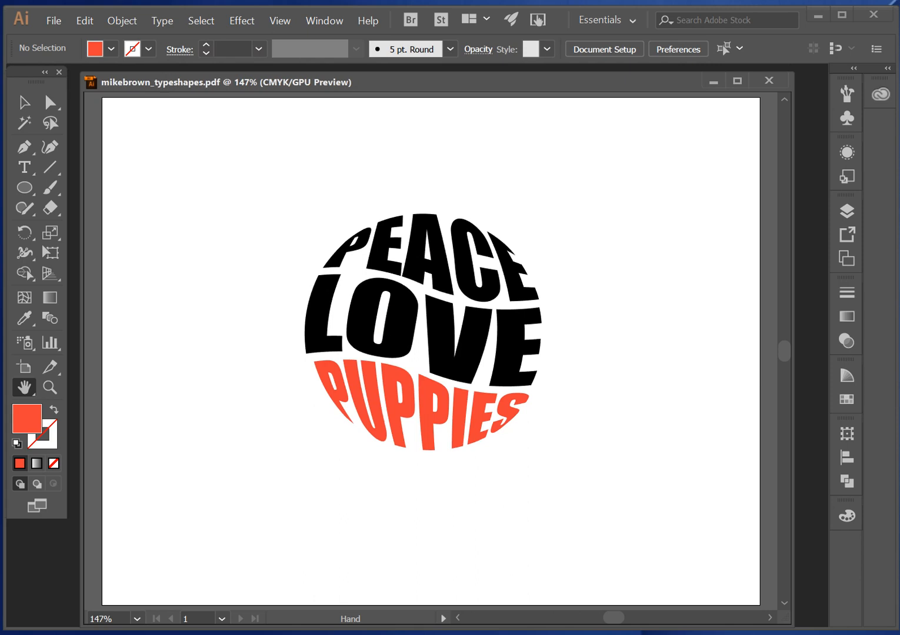